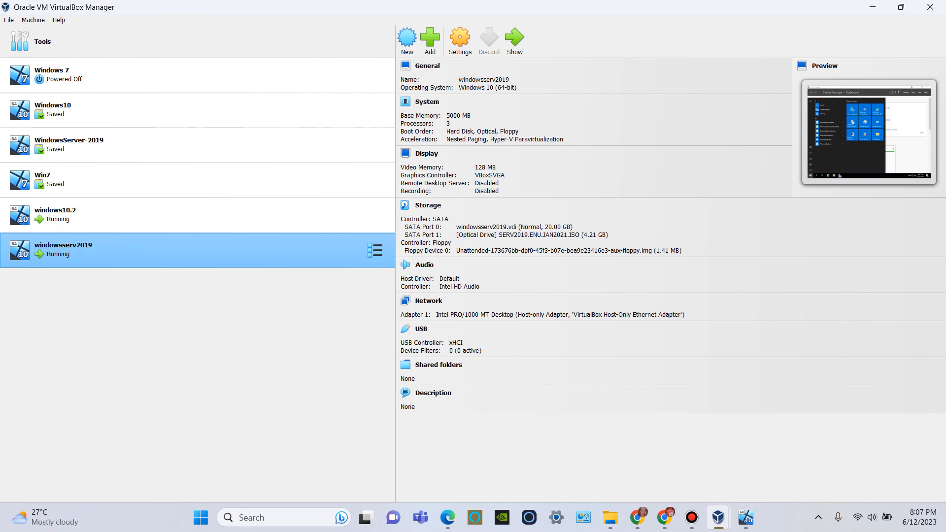
Step: Switch to the windowsserv2019 virtual machine and open Group Policy Management from Server Manager
mouse_move(746, 518)
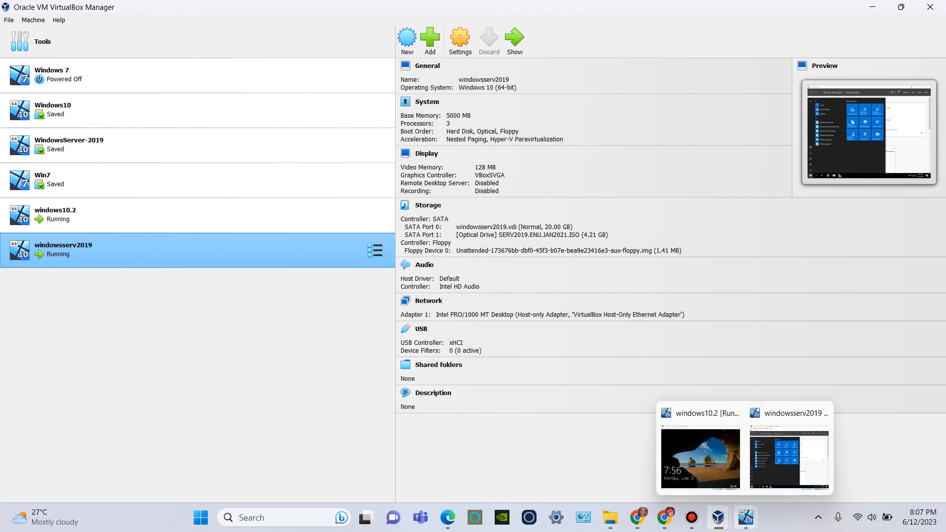
left_click(789, 459)
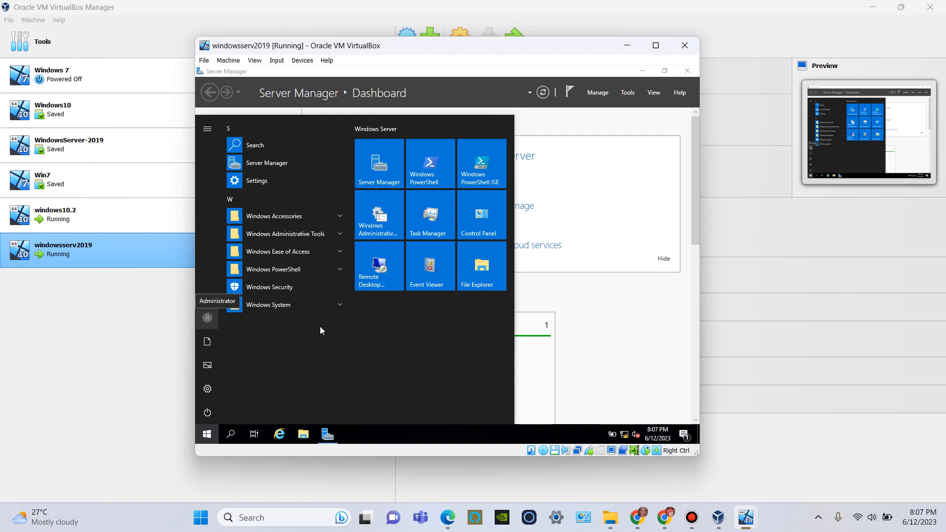
left_click(611, 337)
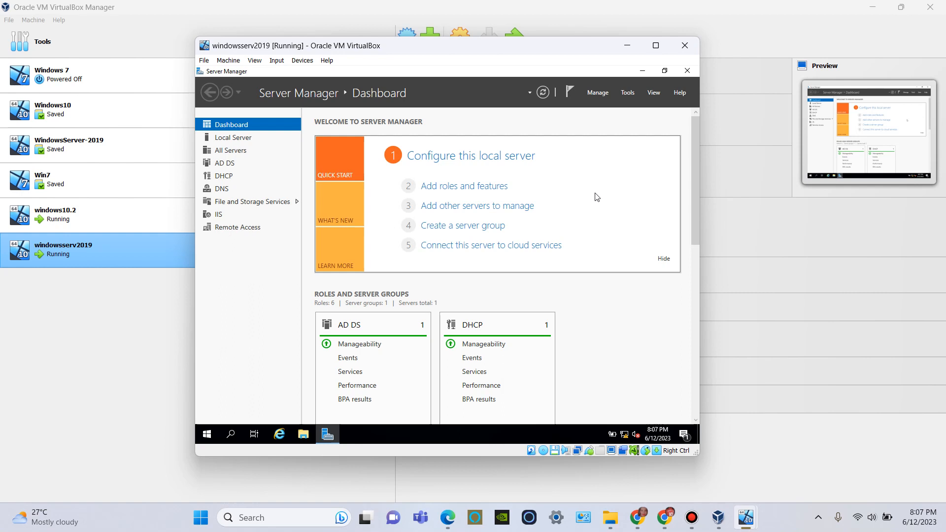
left_click(627, 94)
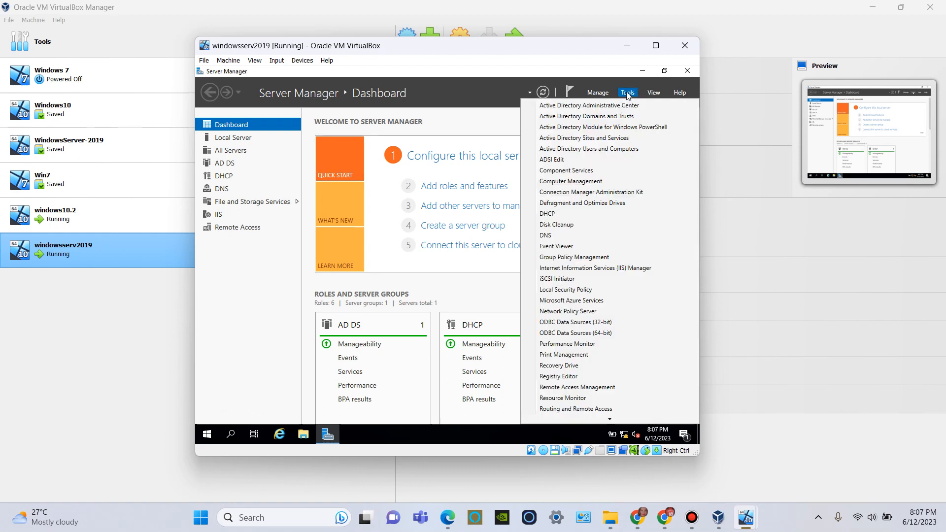
left_click(610, 257)
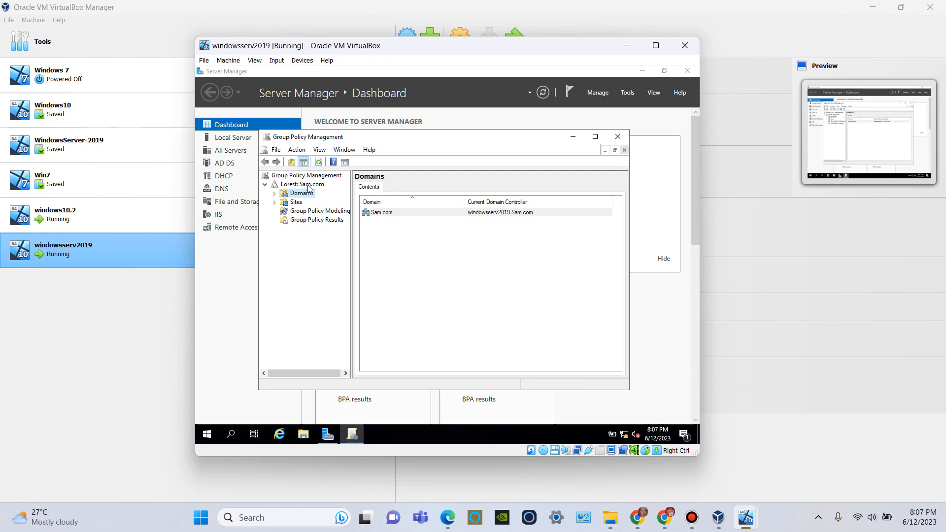
Step: Try to create a GPO named "Sam GPO" linked to the Sam.com domain, with no source starter GPO
left_click(265, 185)
left_click(265, 185)
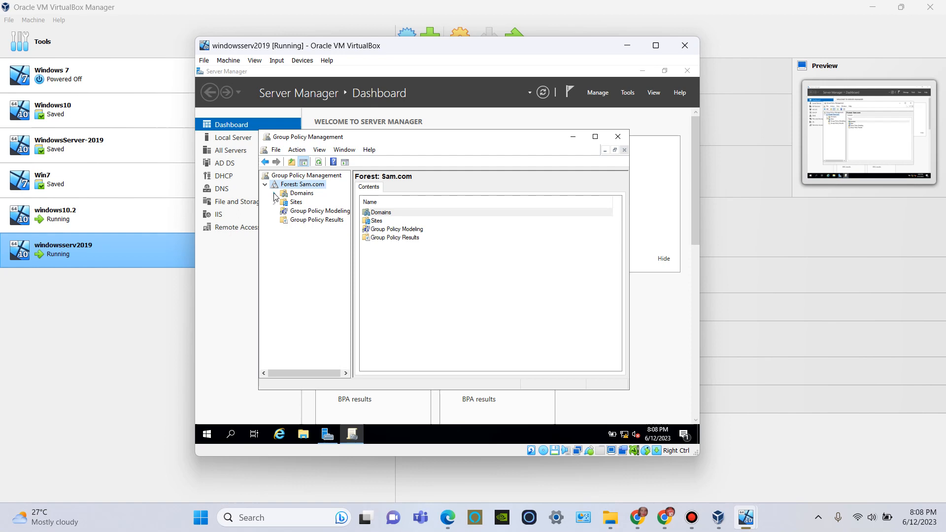
left_click(275, 195)
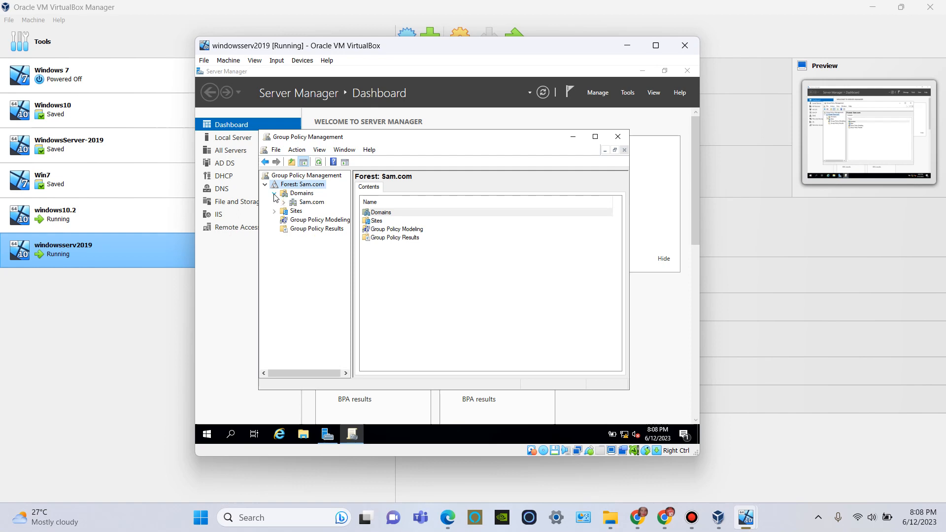
right_click(316, 203)
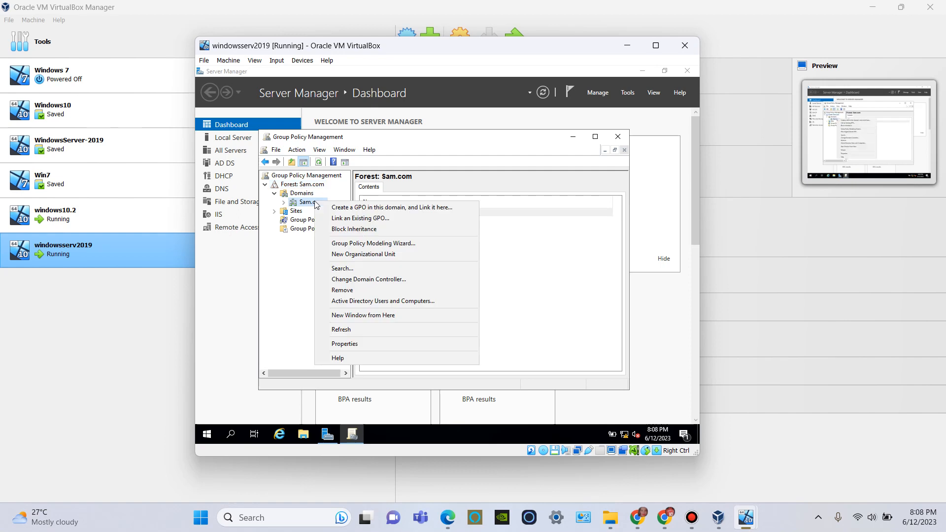
left_click(351, 209)
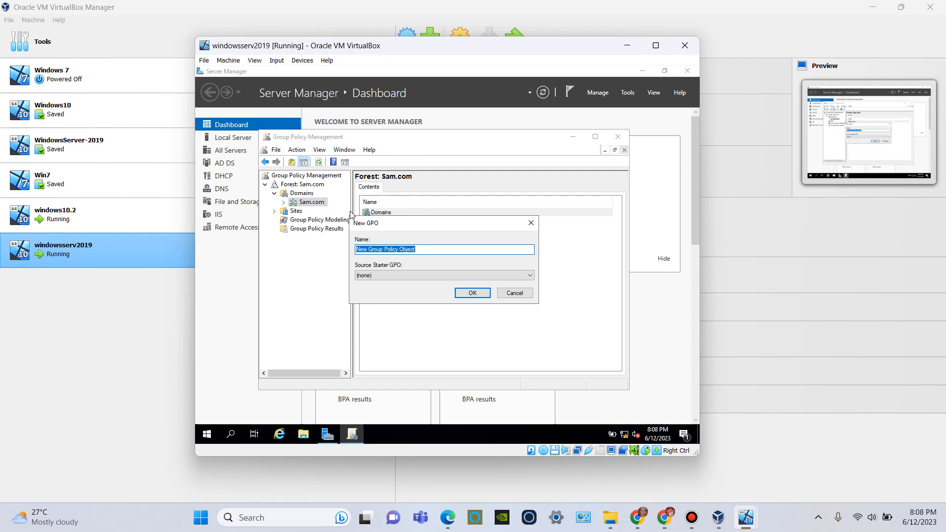
key("BackSpace")
type("S")
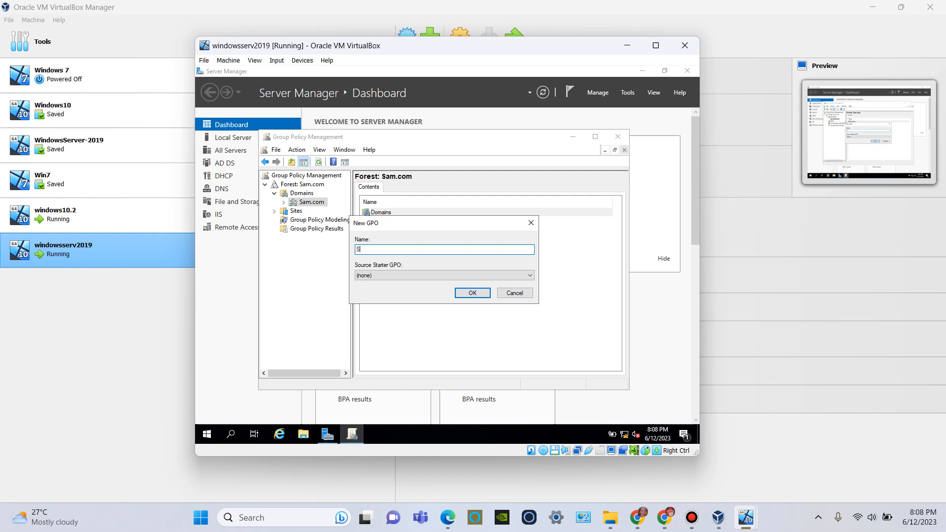
type("am GPO")
left_click(472, 293)
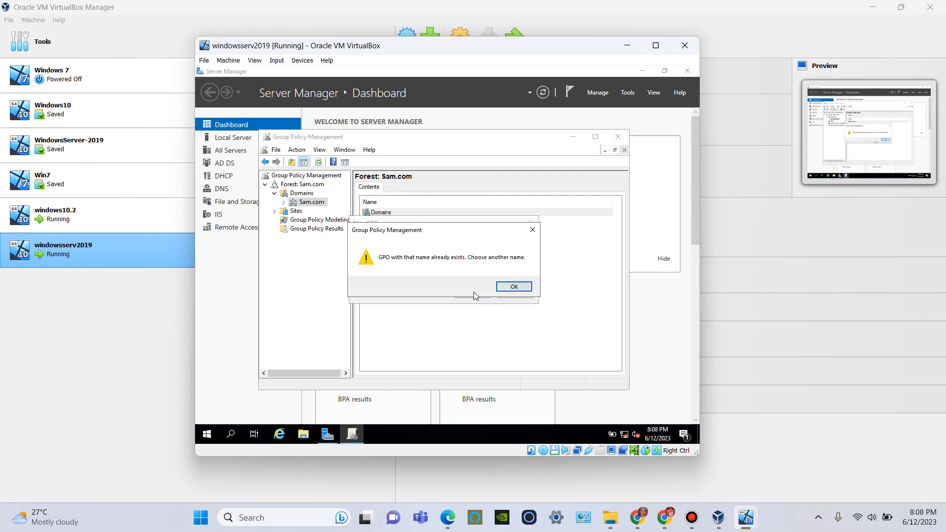
left_click(509, 286)
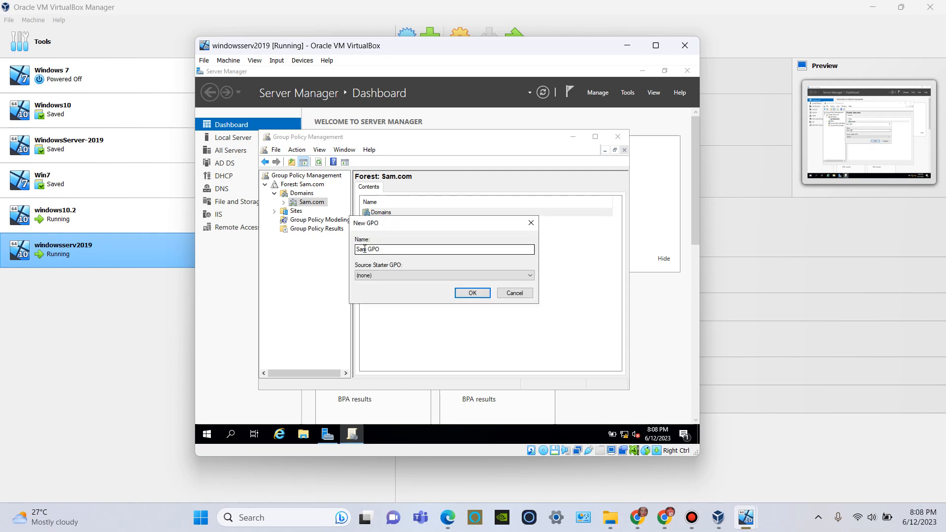
Step: Change the new GPO's name to "Sam's GPO" and create it in the domain
left_click(367, 249)
type("'s")
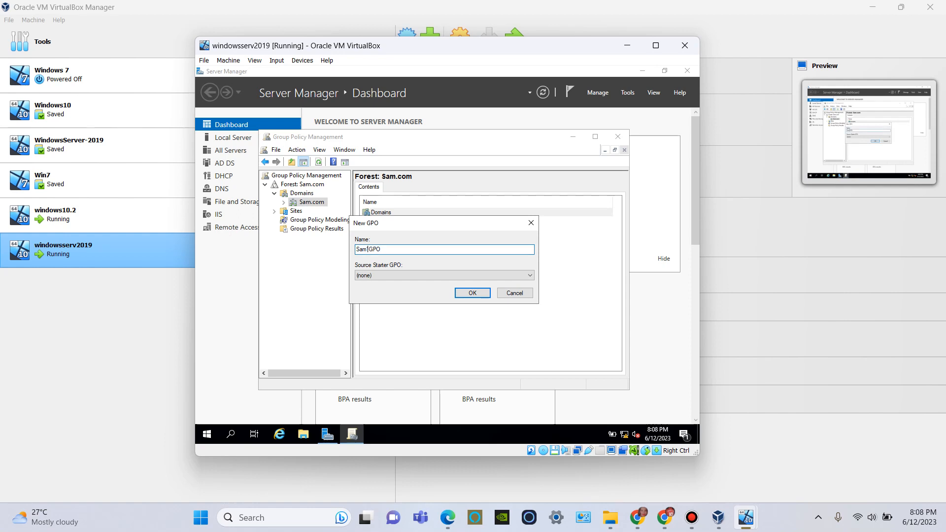
left_click(464, 292)
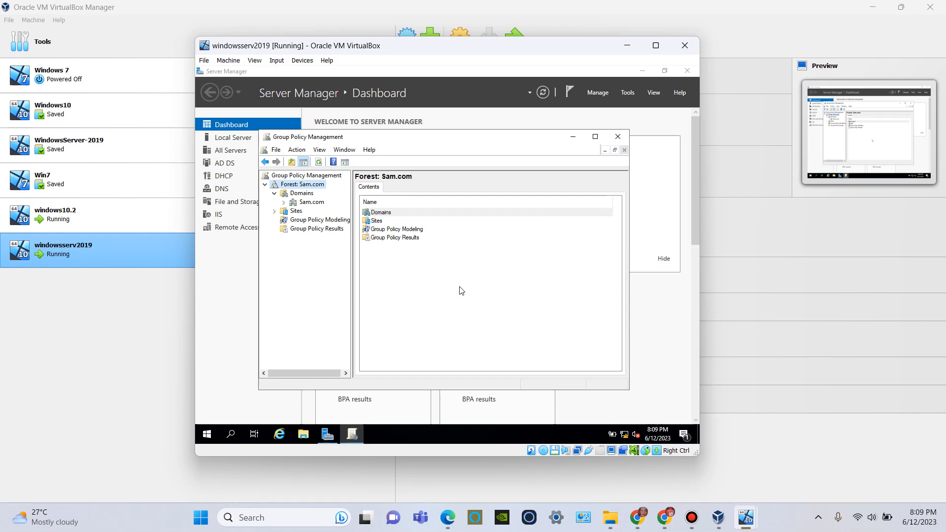
Step: Select Sam's GPO under the Sam.com domain and open it in the Group Policy Management Editor
left_click(284, 203)
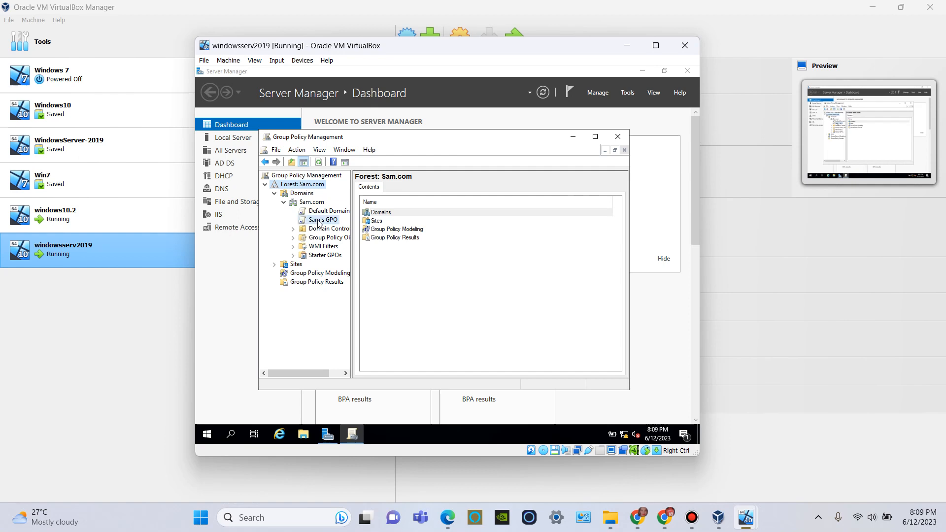
left_click(318, 223)
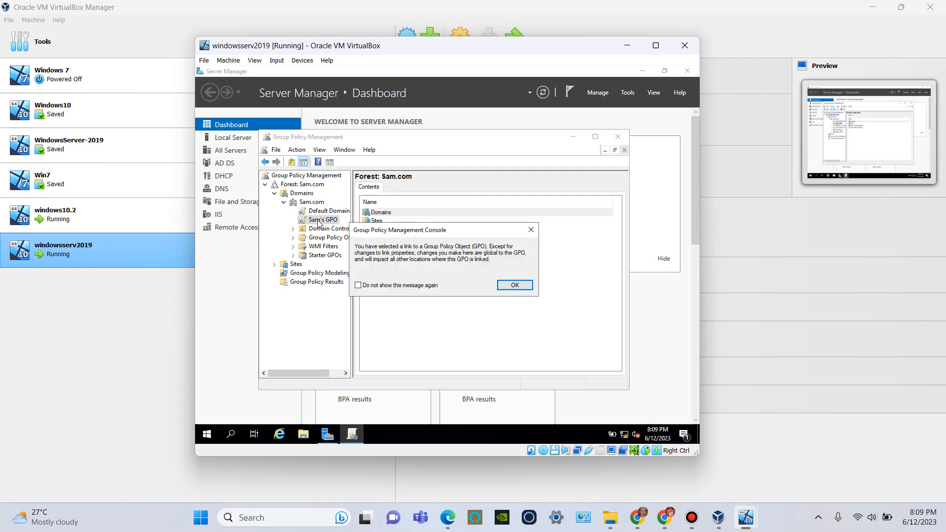
left_click(515, 284)
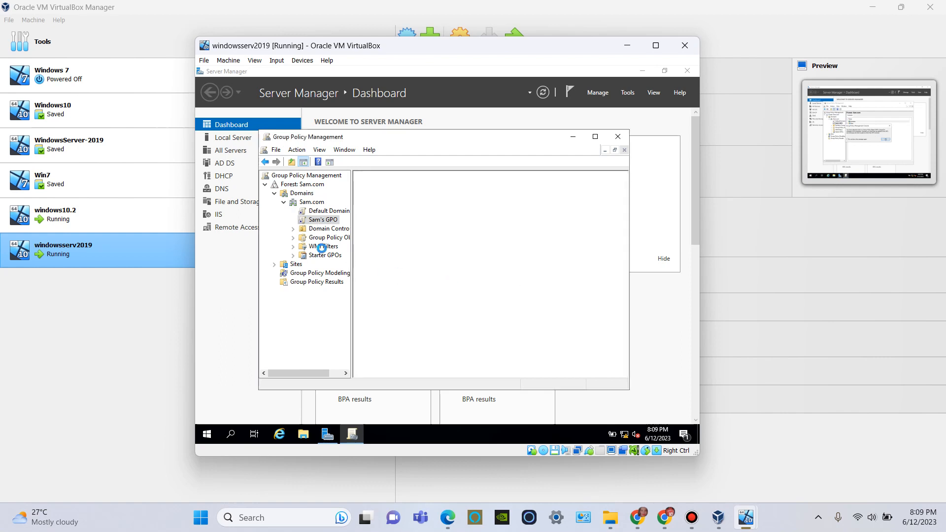
right_click(313, 224)
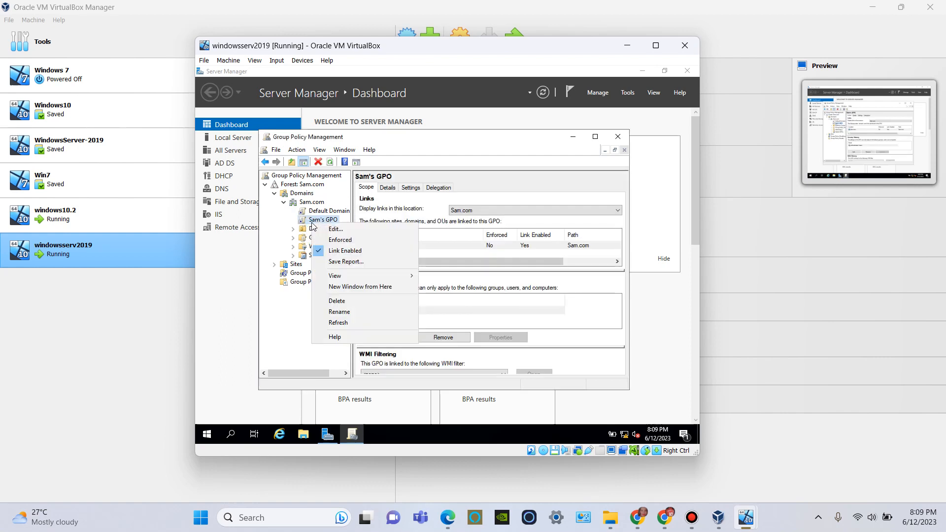
left_click(348, 230)
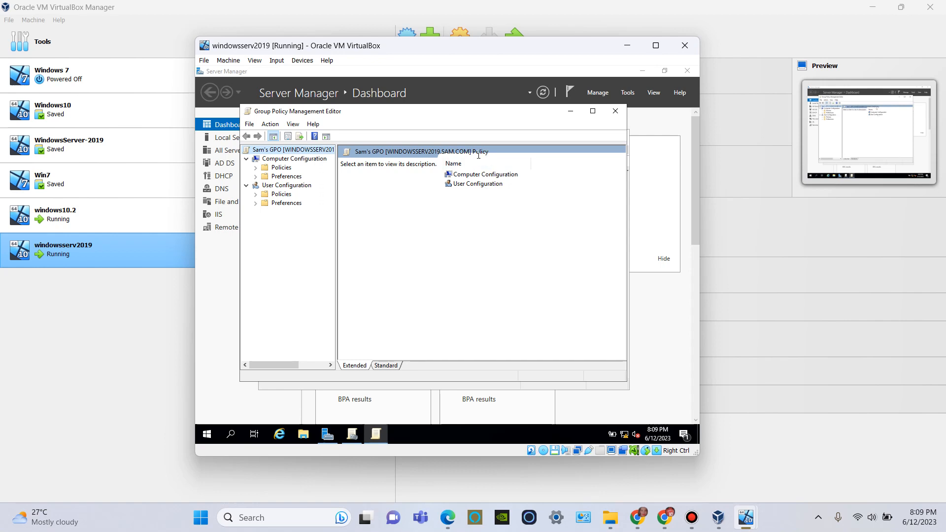
Step: Go to the Desktop settings in the Administrative Templates of the User Configuration policies
left_click(485, 186)
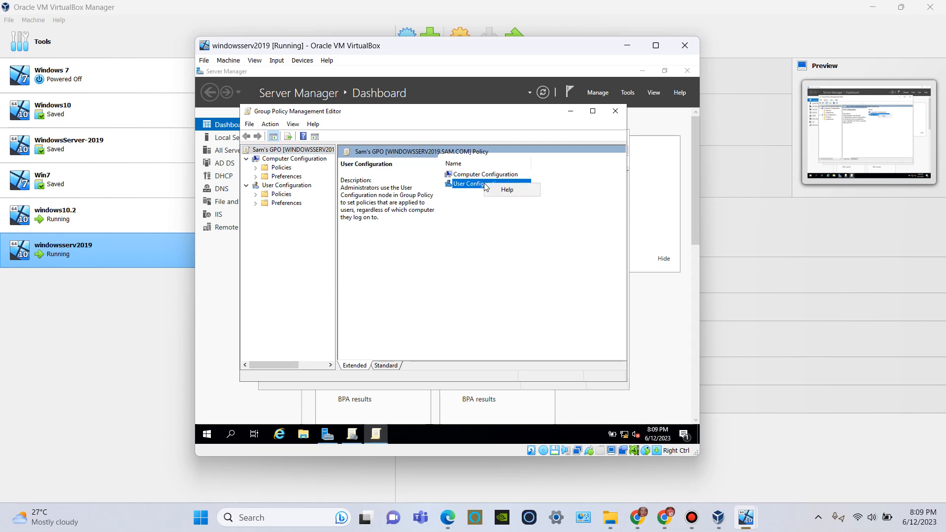
double_click(486, 186)
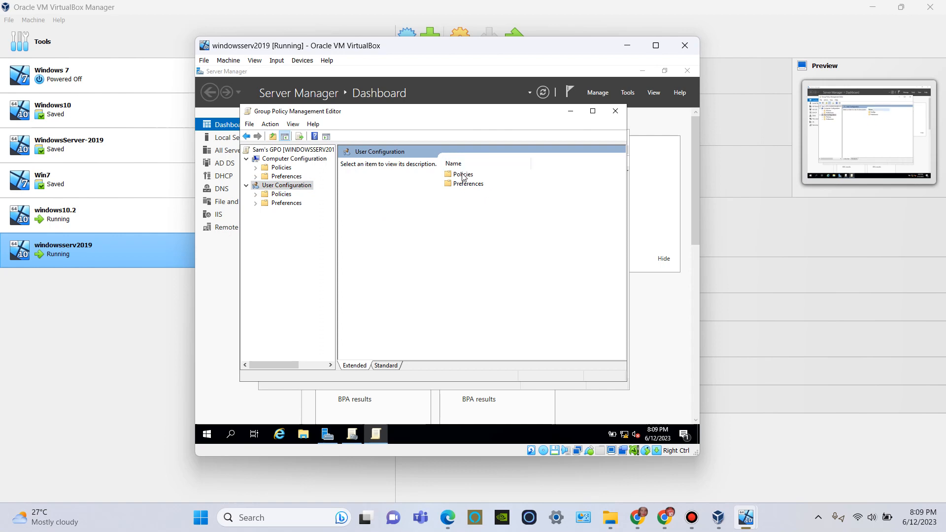
double_click(463, 175)
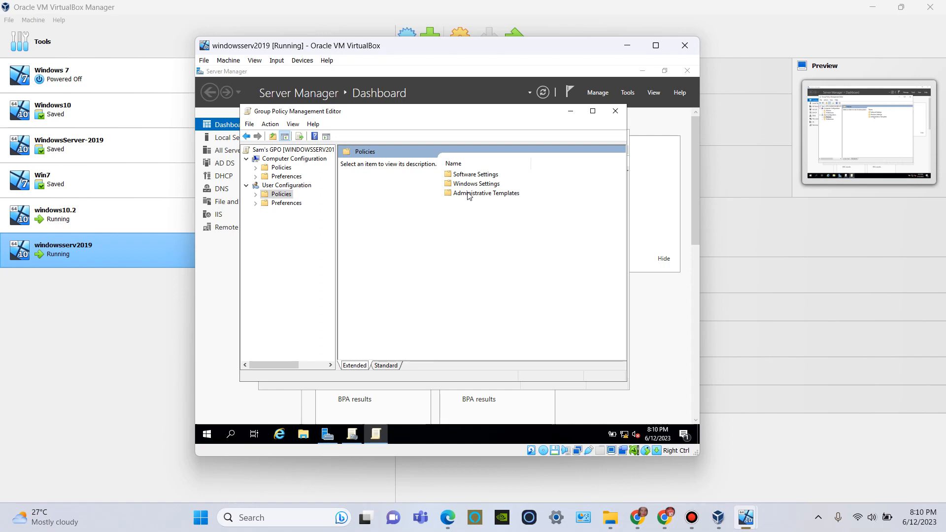
double_click(468, 194)
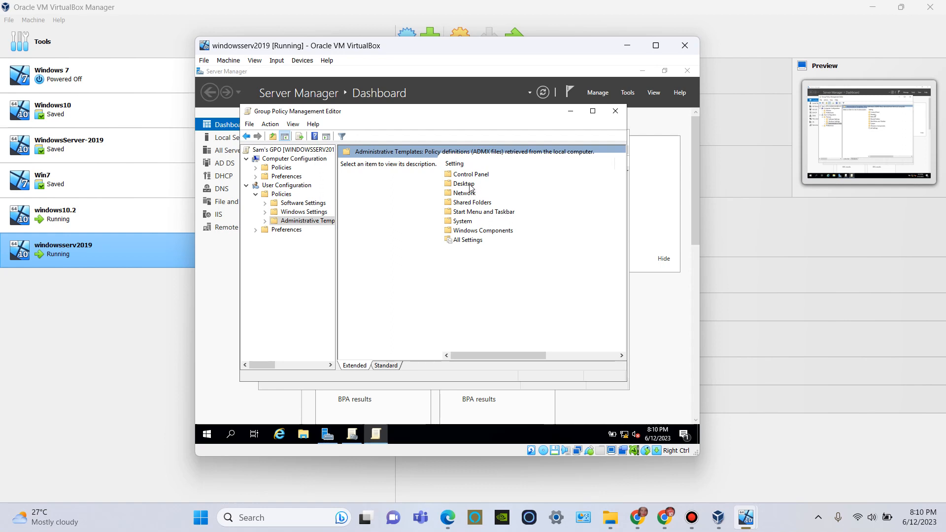
double_click(473, 184)
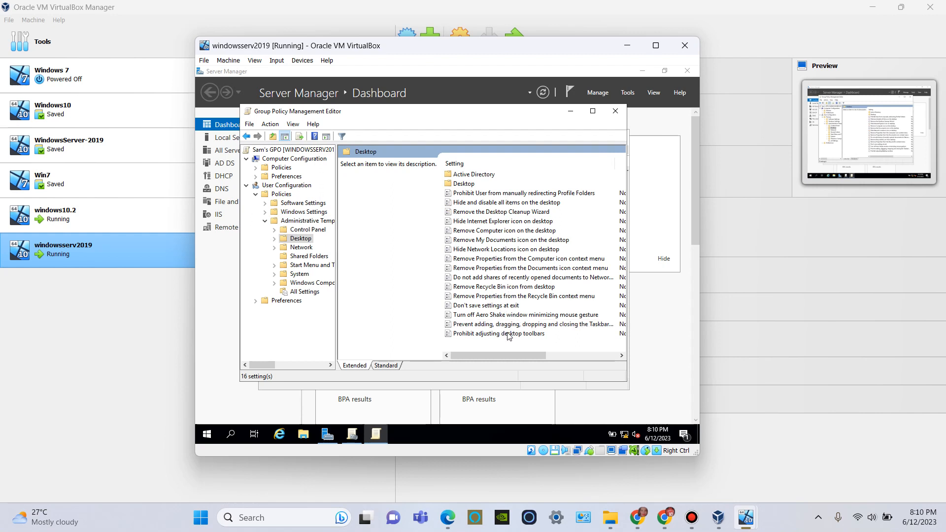
Step: Set the "Remove Recycle Bin icon from desktop" policy to Enabled and save it
right_click(483, 288)
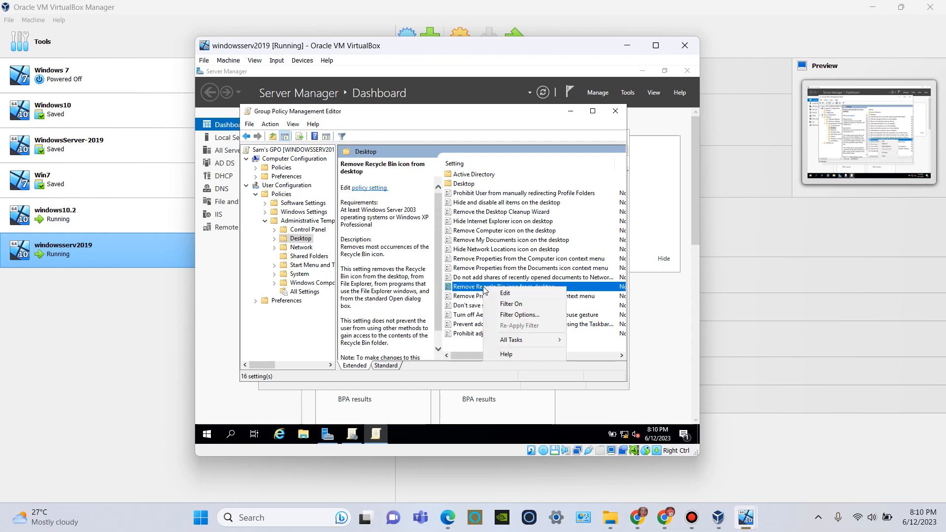
double_click(469, 290)
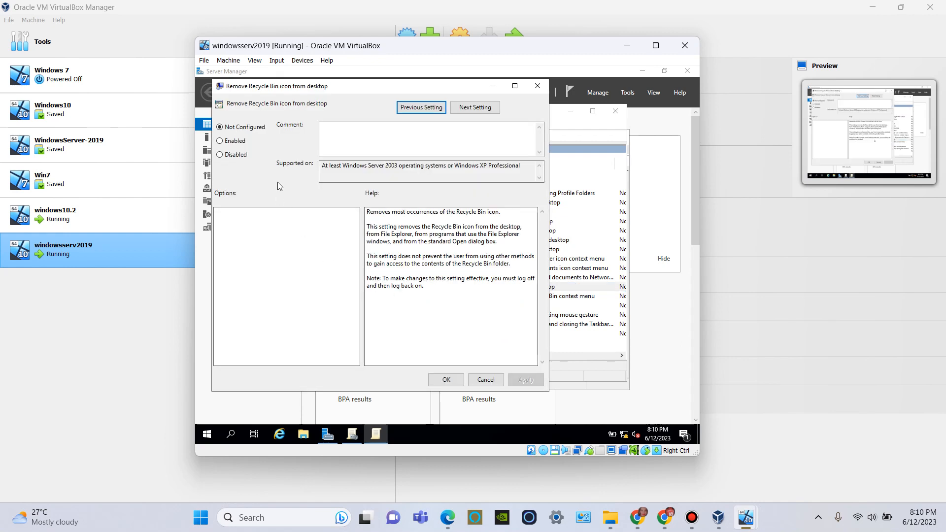
left_click(220, 142)
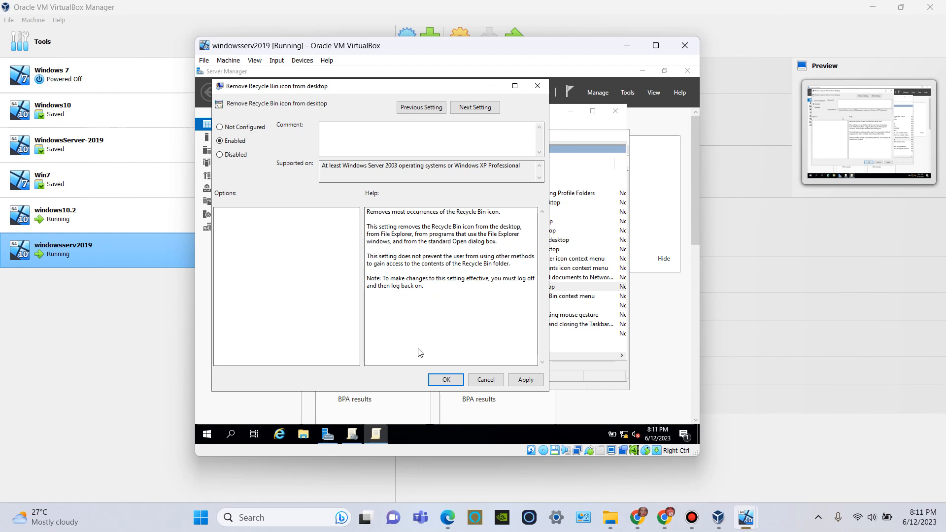
left_click(516, 382)
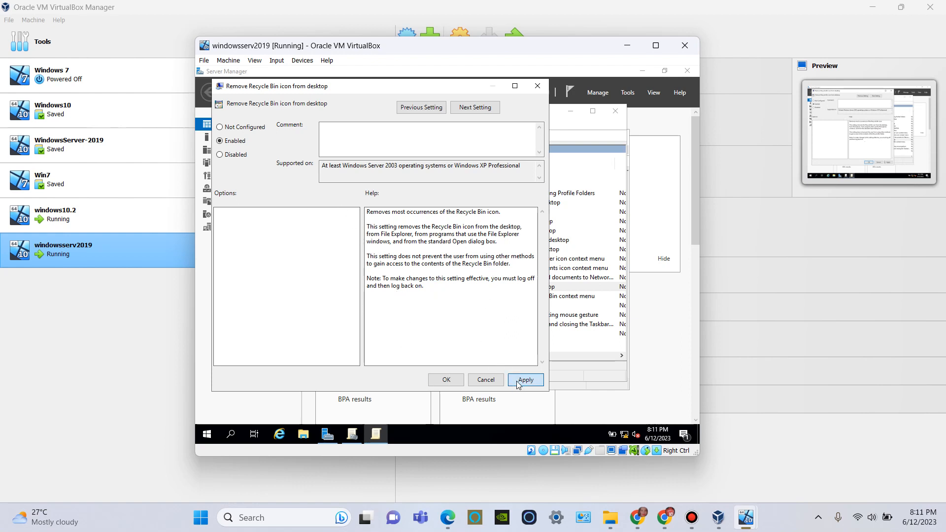
left_click(445, 380)
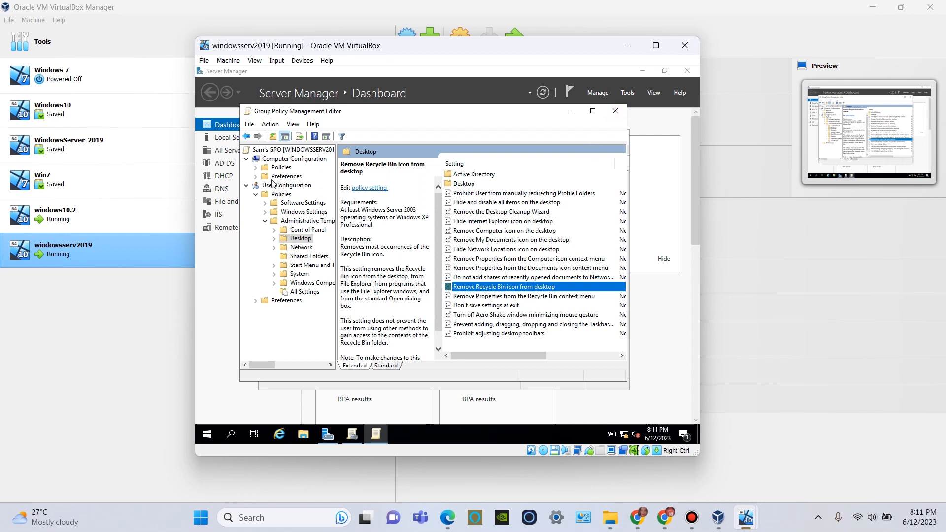
Step: Minimize the policy editor and display the settings report of Sam's GPO in Group Policy Management
left_click(570, 111)
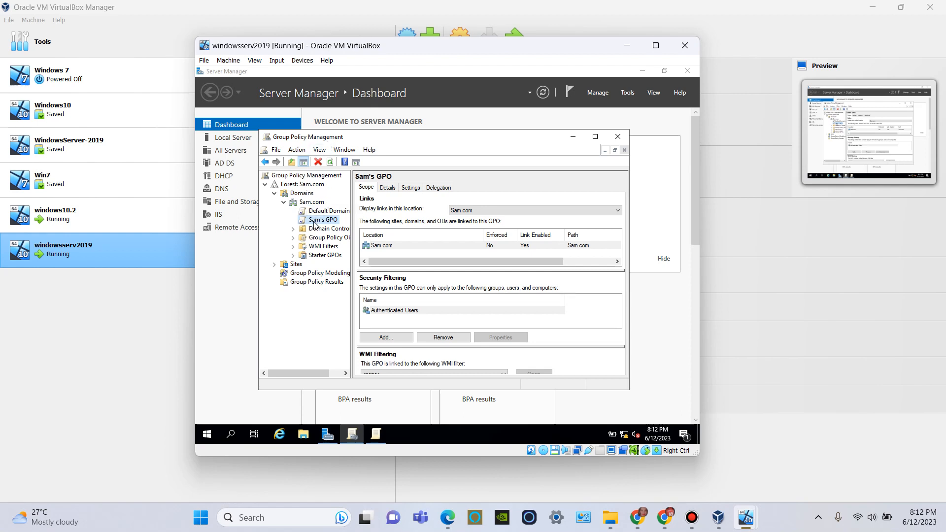
left_click(314, 222)
left_click(424, 204)
left_click(405, 190)
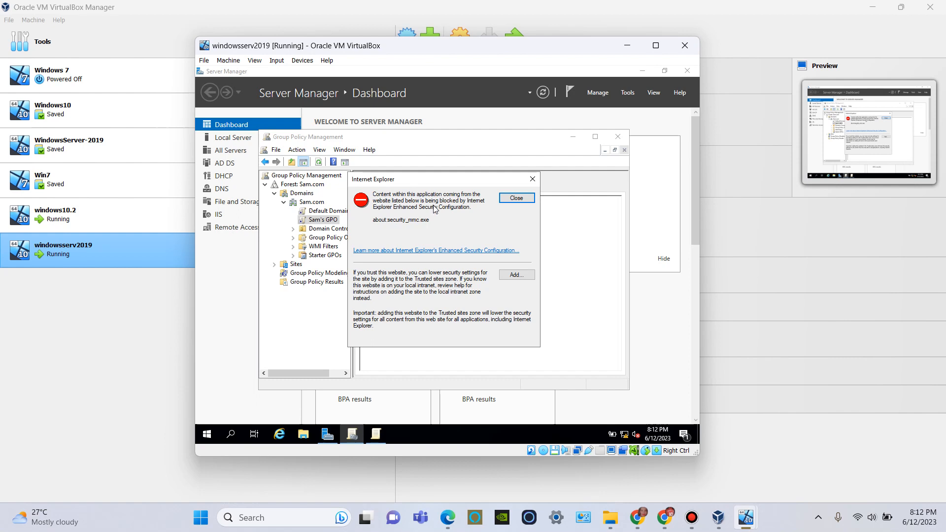
Step: Add about:security_mmc.exe to the Trusted sites zone and maximize the Group Policy Management window
left_click(515, 275)
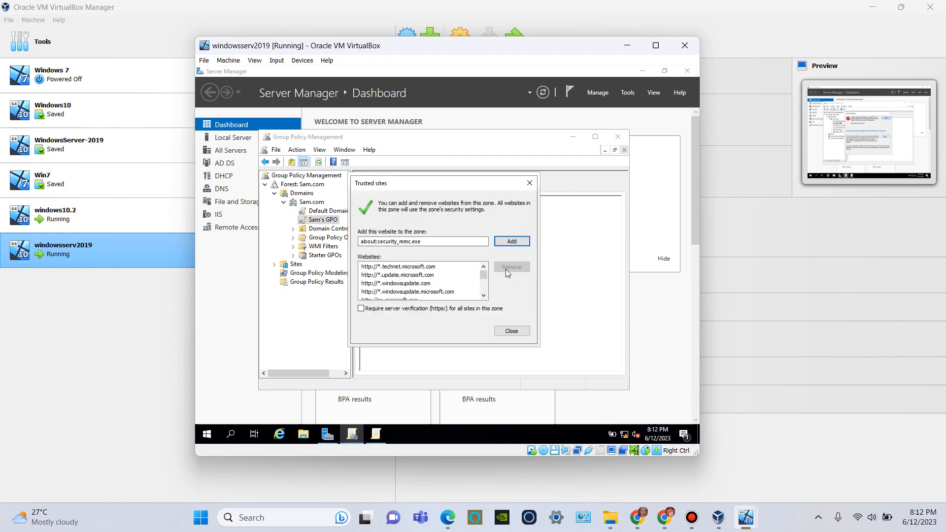
left_click(509, 242)
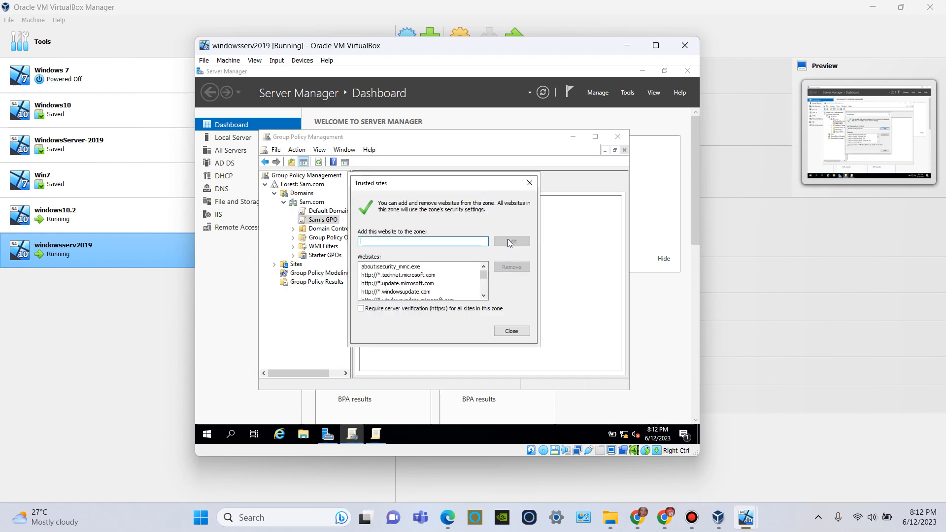
left_click(516, 332)
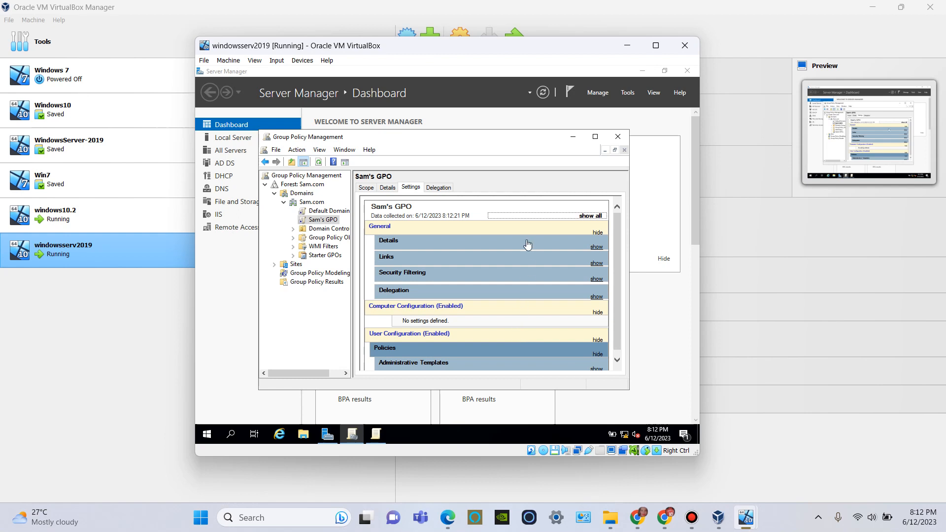
left_click(596, 136)
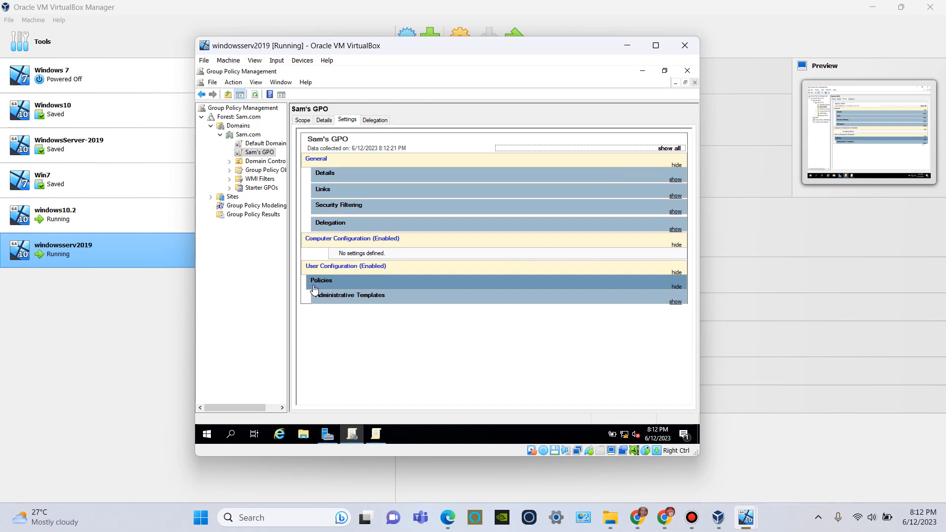
Step: Expand the Administrative Templates and Desktop sections of the settings report to check the enabled policy, and minimize Group Policy Management
left_click(675, 302)
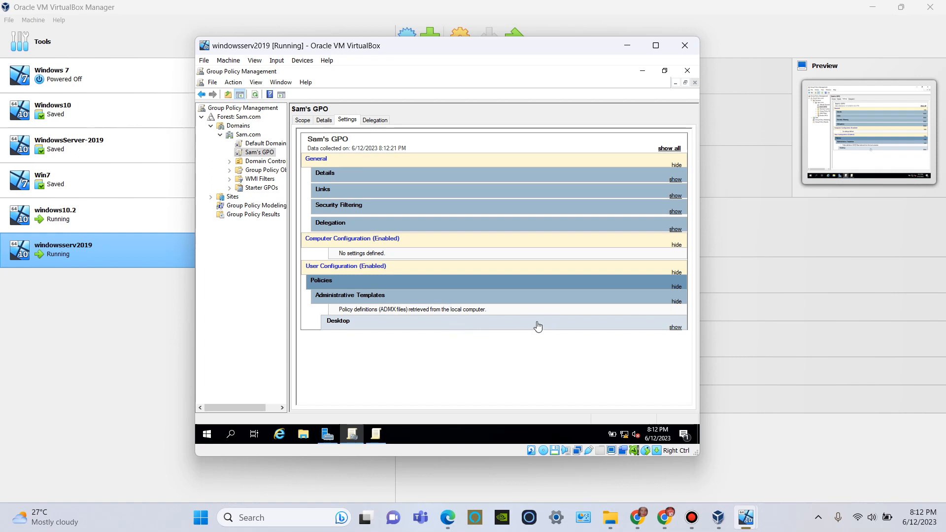
left_click(675, 327)
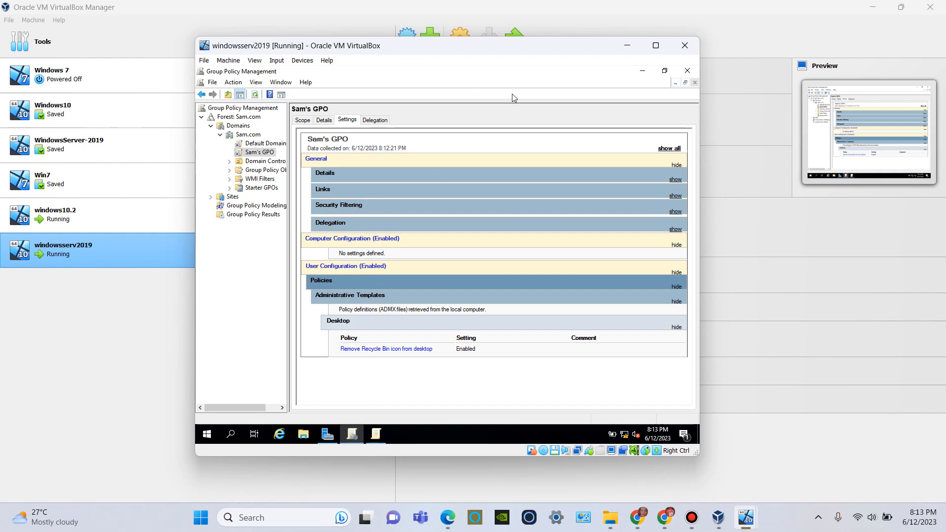
left_click(643, 75)
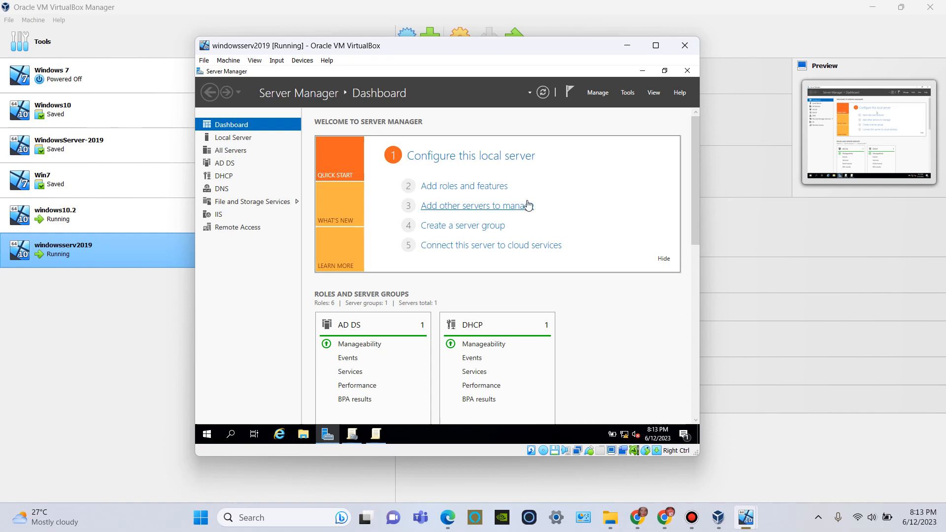
Step: Create an organizational unit named TestGroup in the Sam.com domain using Active Directory Users and Computers
left_click(625, 98)
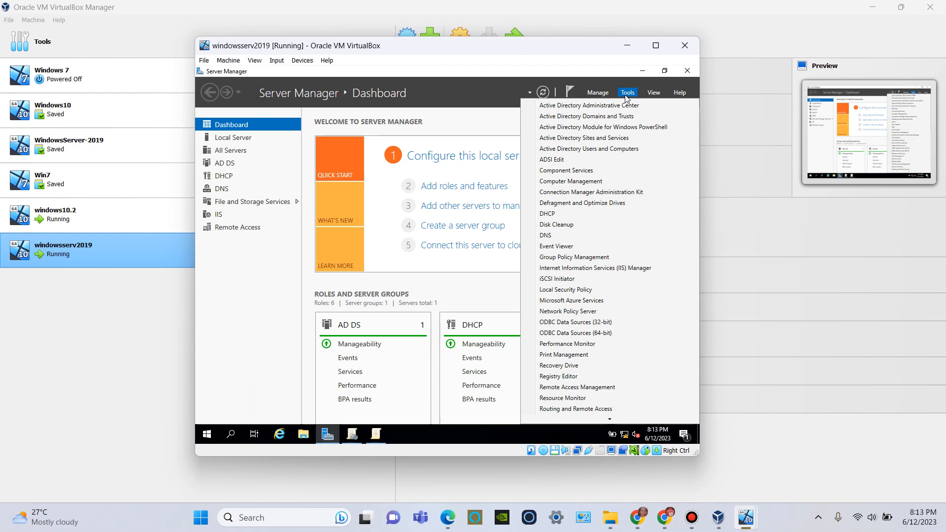
left_click(601, 149)
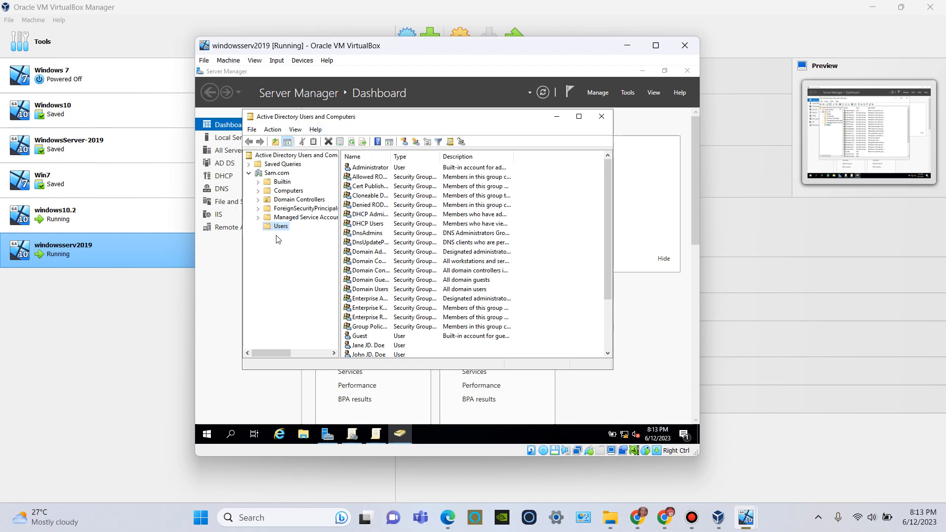
double_click(271, 174)
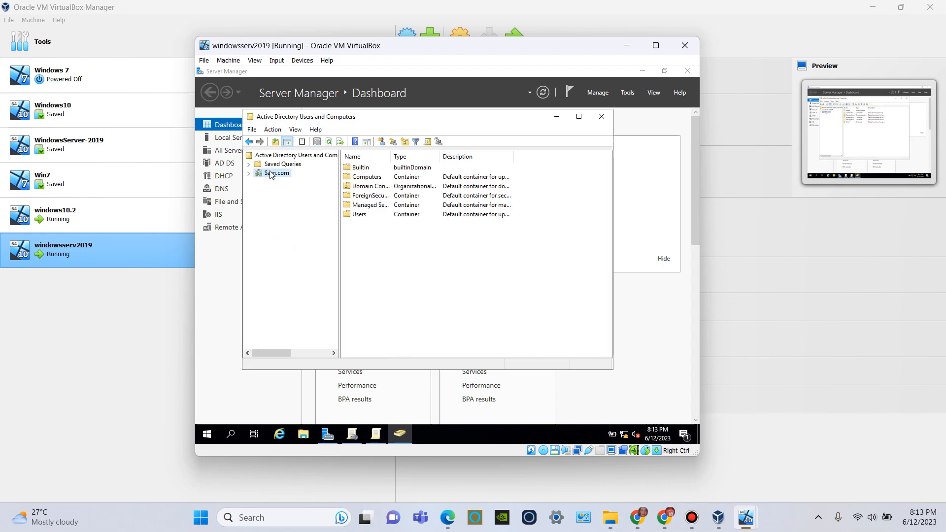
right_click(270, 174)
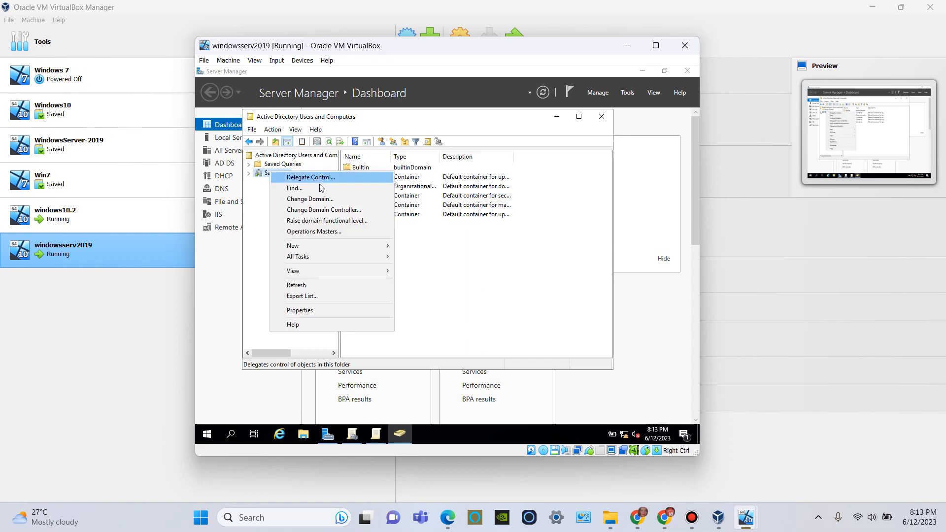
mouse_move(339, 251)
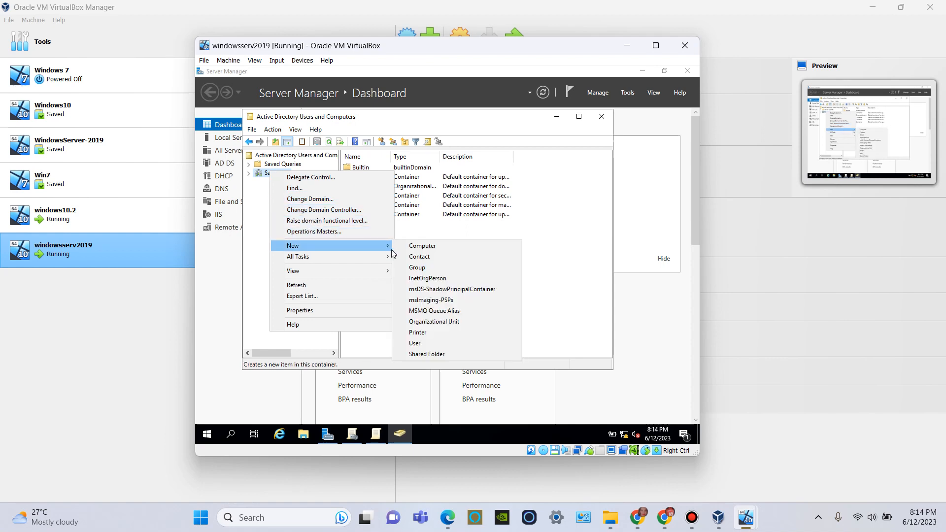
left_click(454, 323)
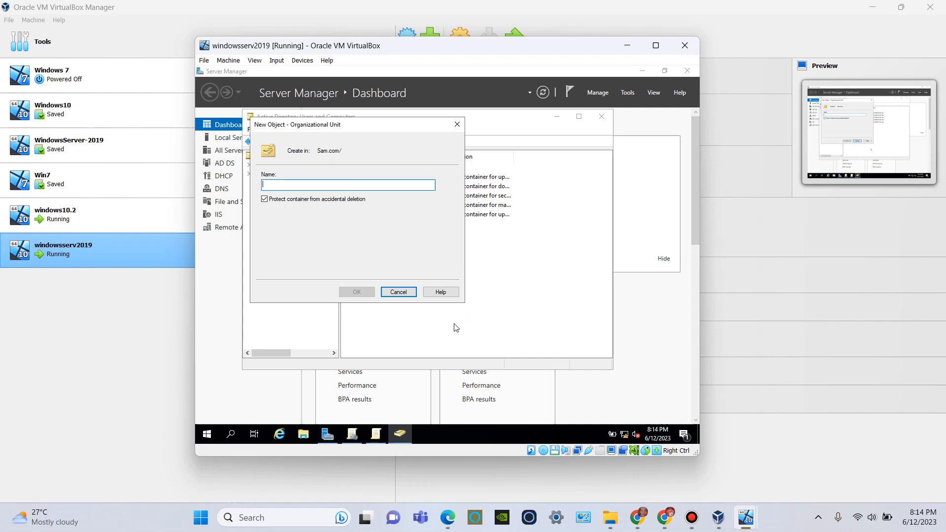
type("TestG")
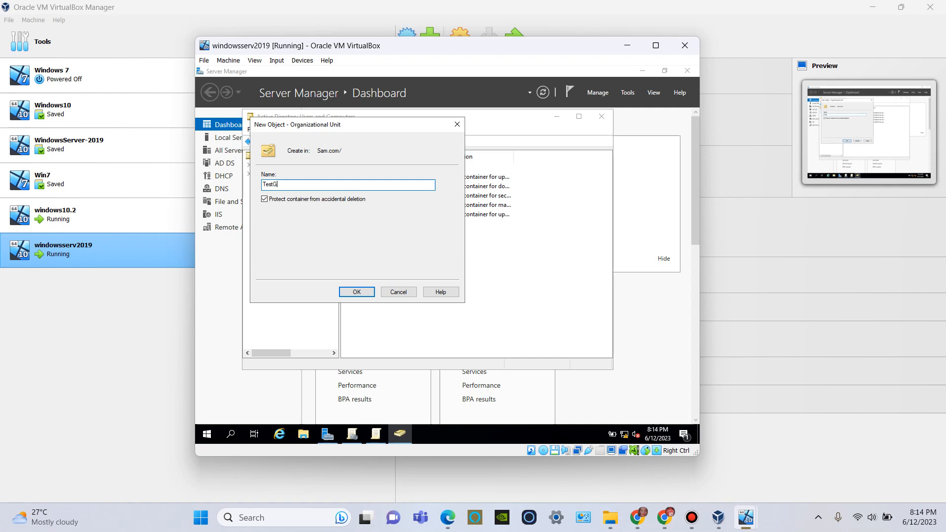
type("roup")
left_click(367, 294)
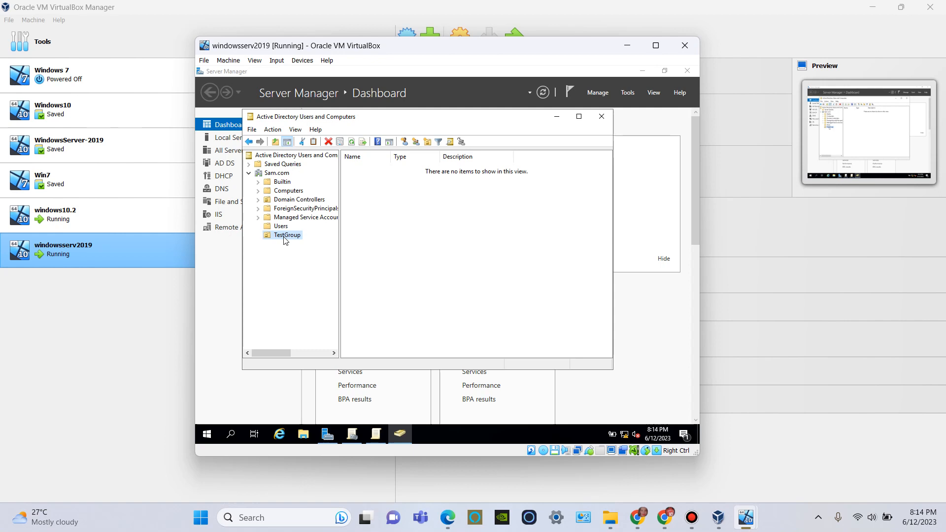
Step: Start a new user in the TestGroup organizational unit, filling in the first name, last name and user logon name
right_click(284, 241)
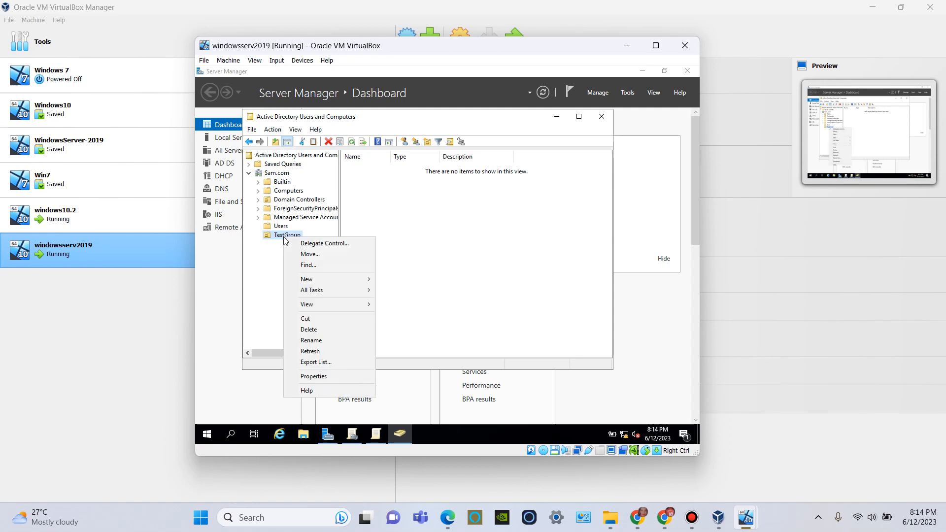
mouse_move(330, 282)
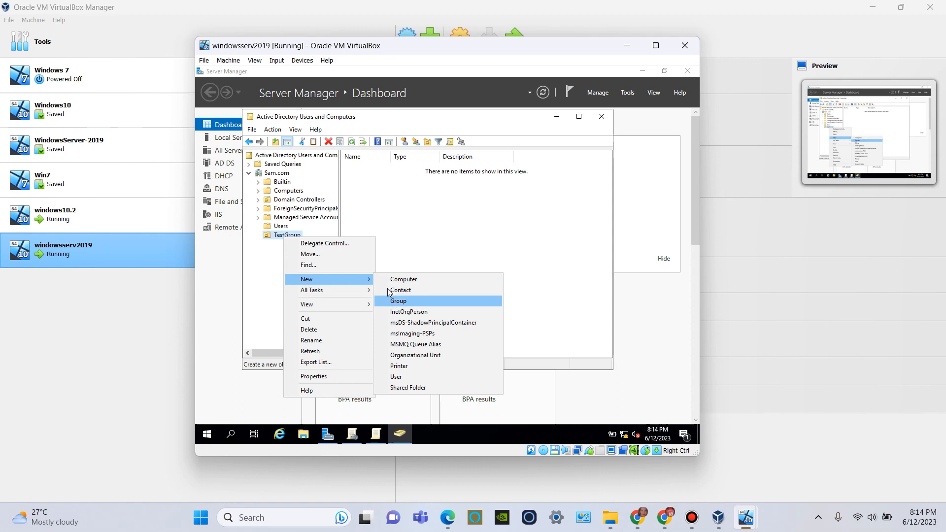
left_click(422, 377)
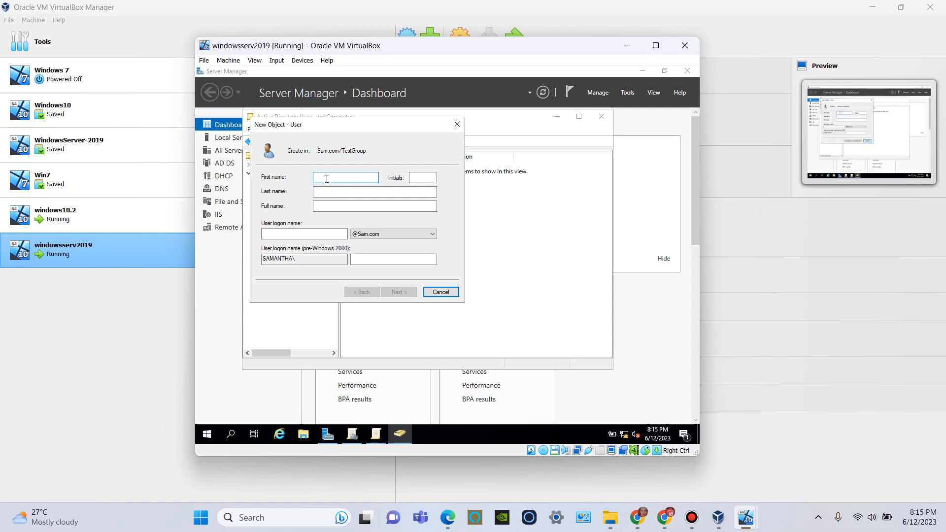
left_click(348, 194)
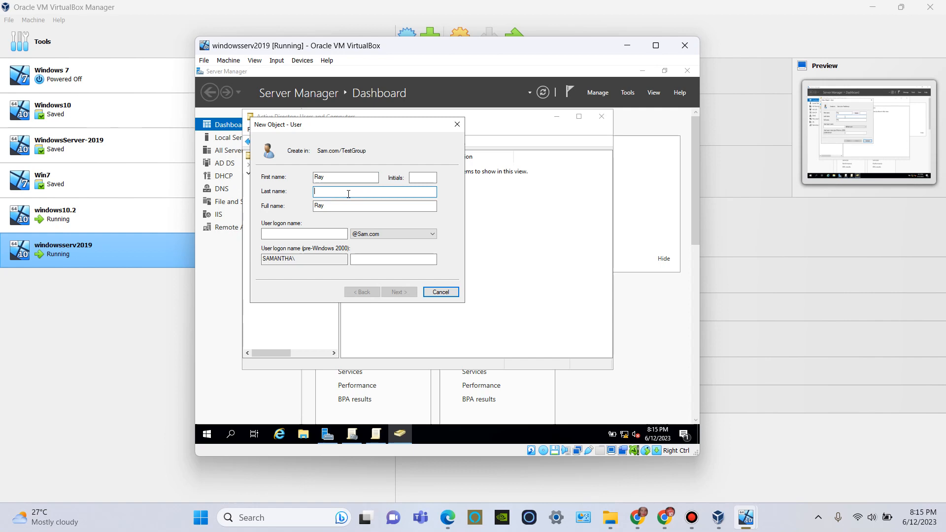
left_click(321, 232)
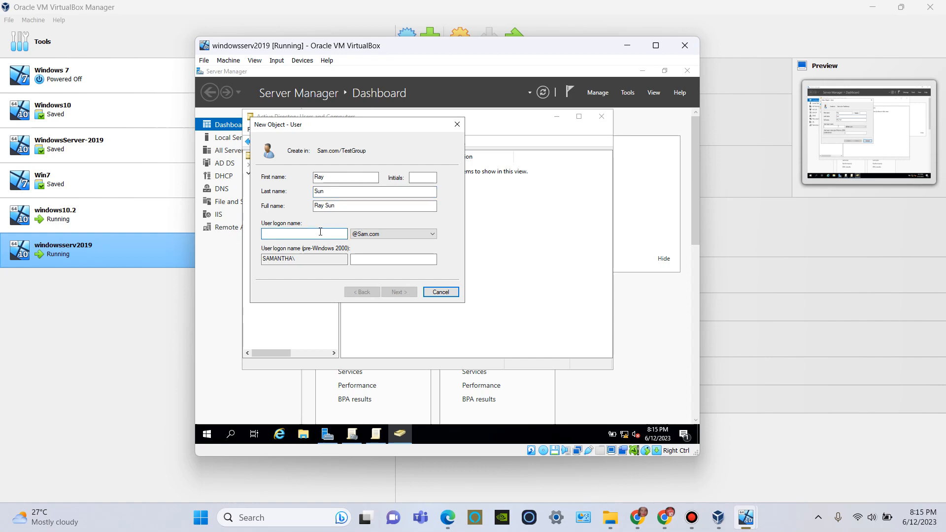
type("Rs")
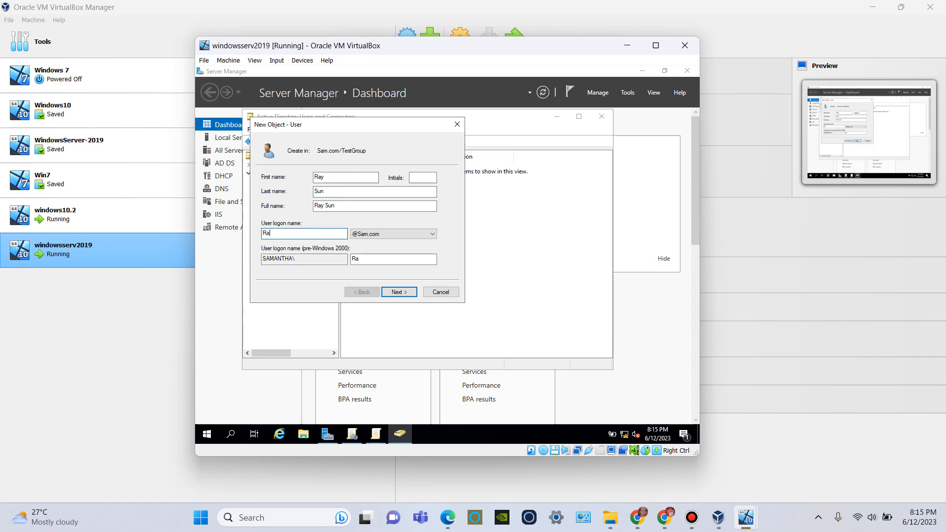
type("yS")
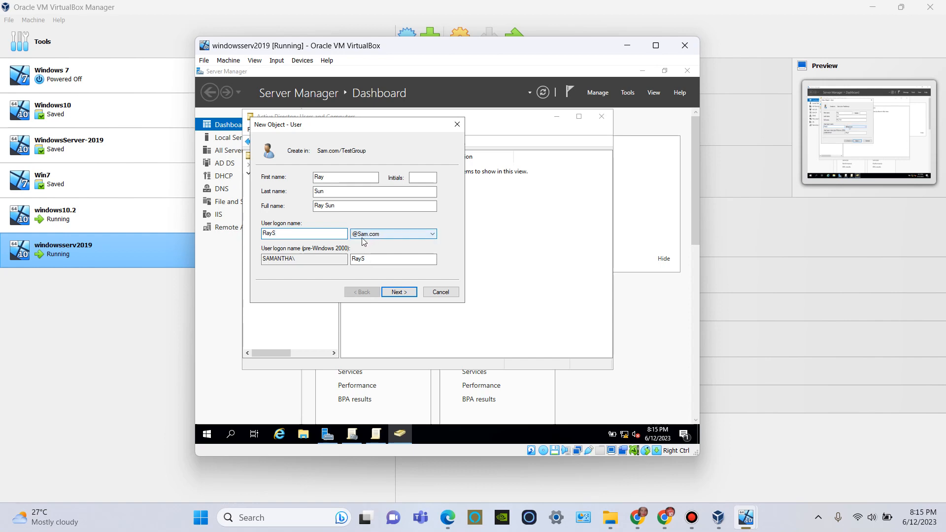
left_click(399, 293)
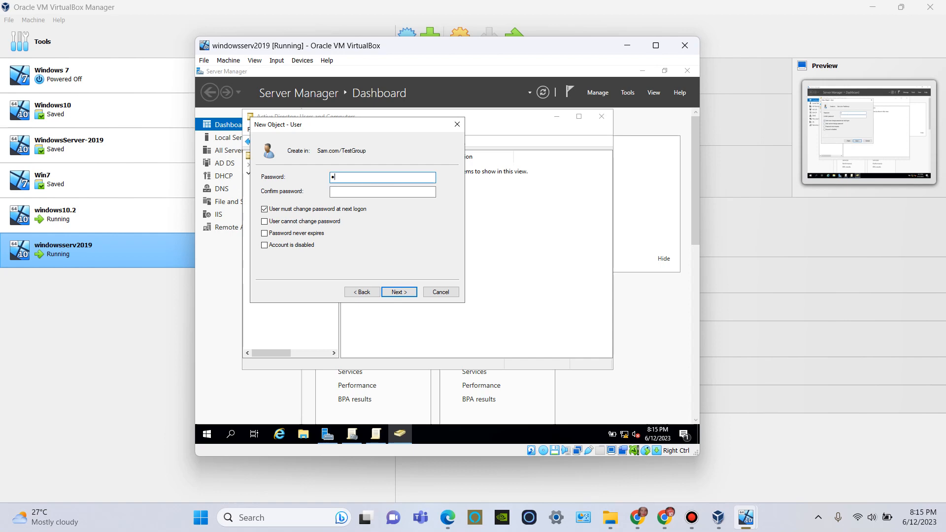
Step: Enter and confirm the new user's account password and finish creating the user
type("0")
left_click(380, 191)
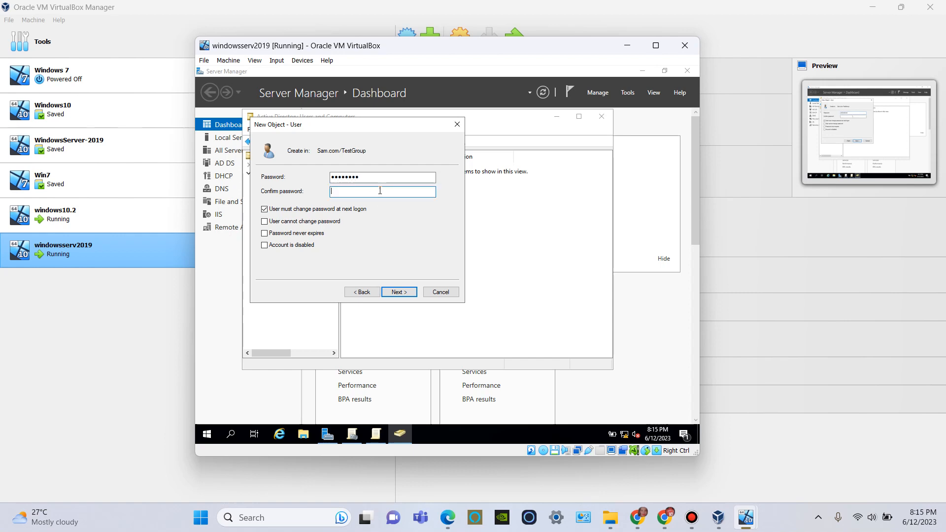
type("Sa••••••")
left_click(397, 291)
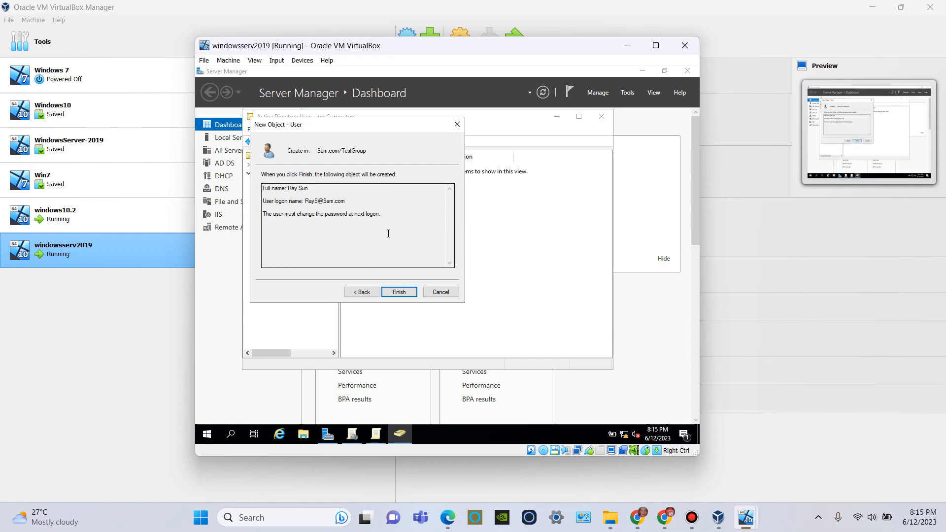
left_click(400, 292)
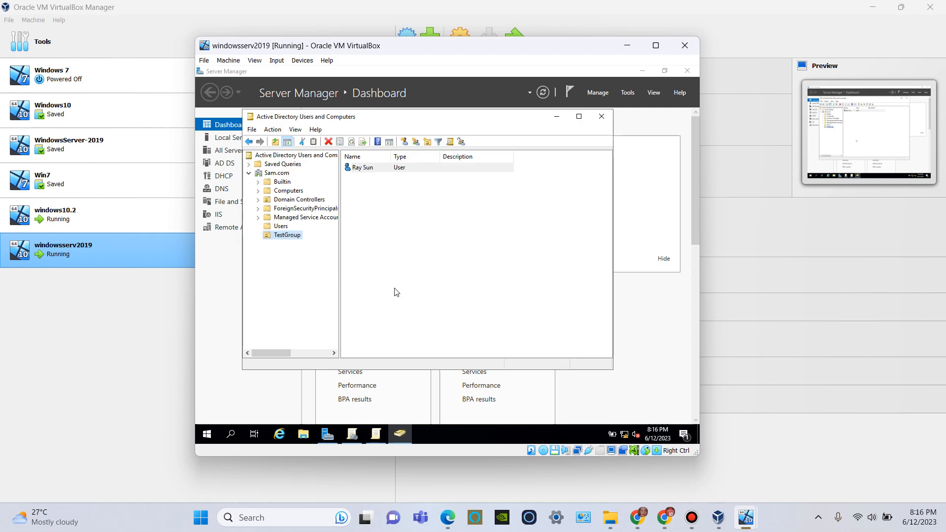
Step: Check the new user's group memberships in the account properties
right_click(373, 170)
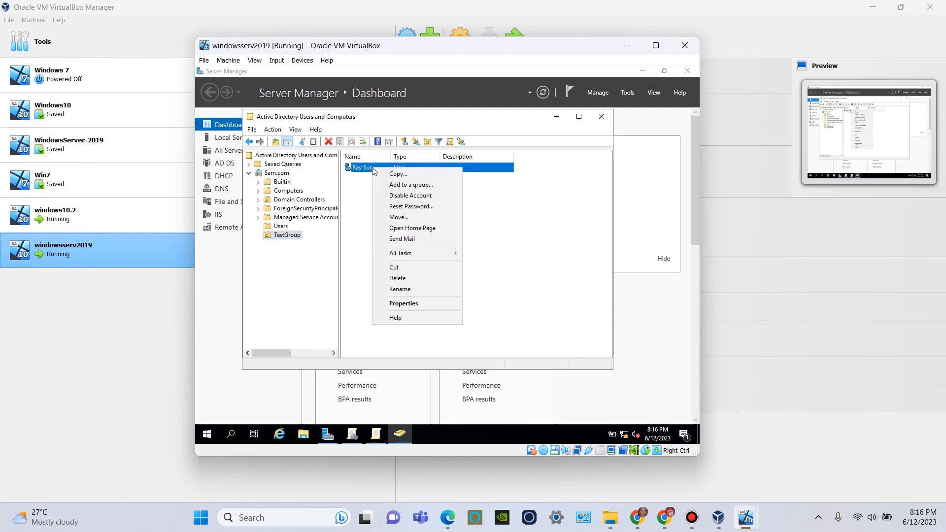
left_click(428, 303)
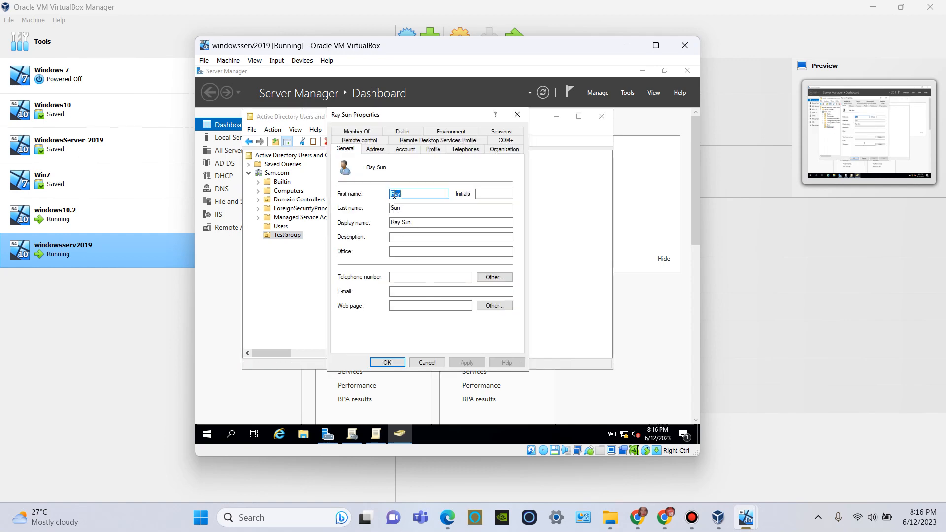
left_click(370, 133)
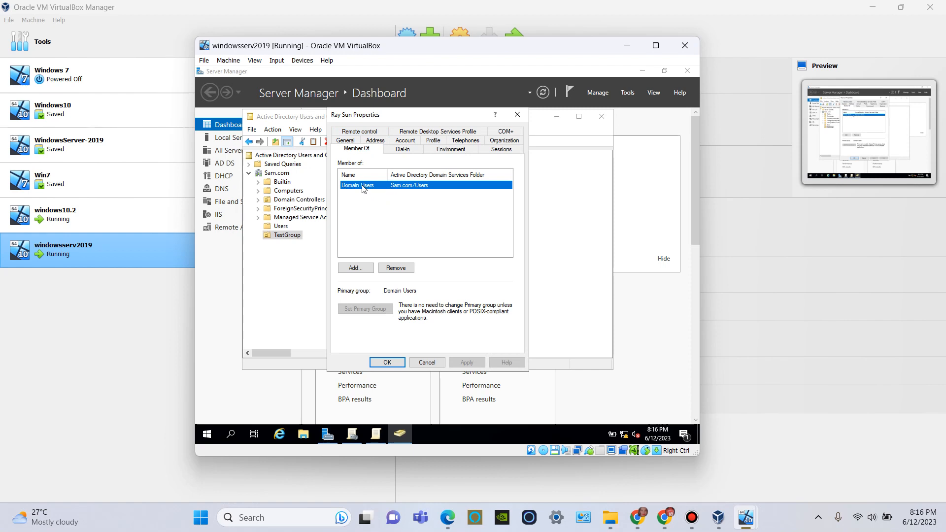
left_click(387, 363)
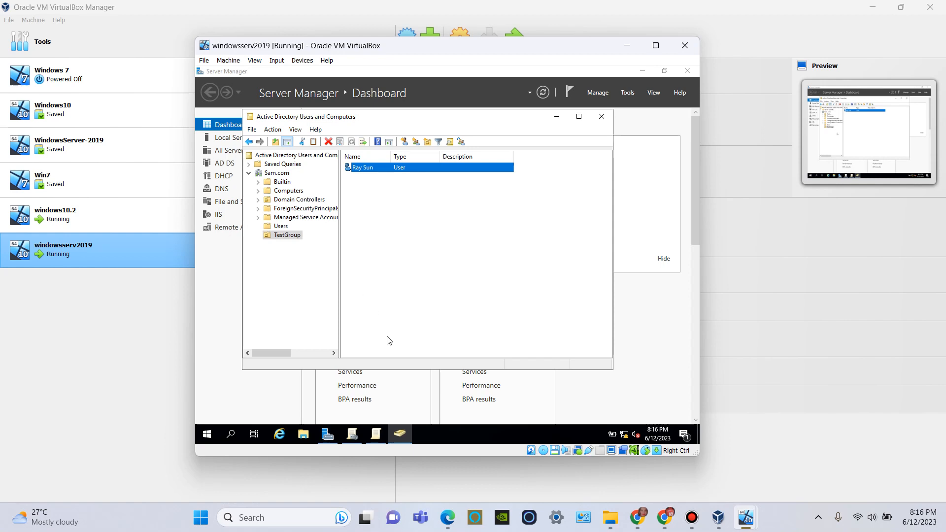
Step: Switch to Group Policy Management, refresh the console and accept the GPO link notice for Sam's GPO
mouse_move(377, 435)
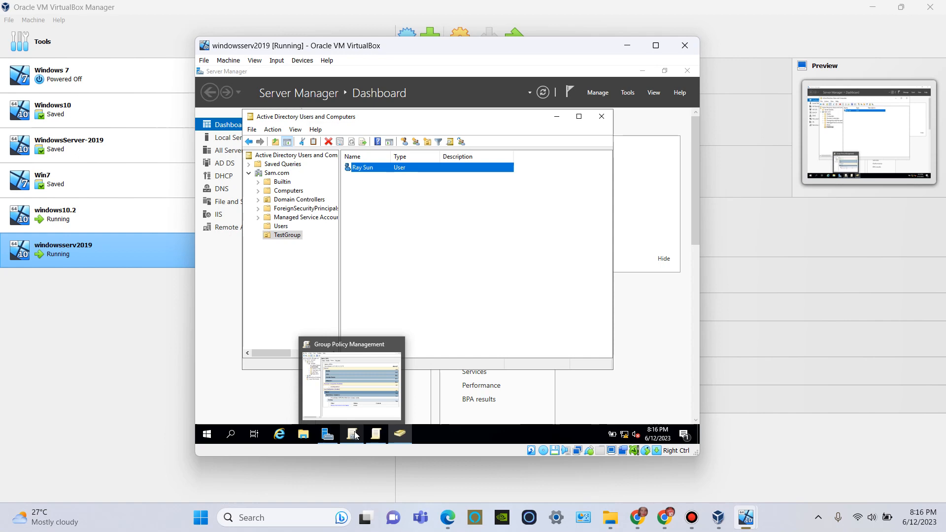
left_click(354, 435)
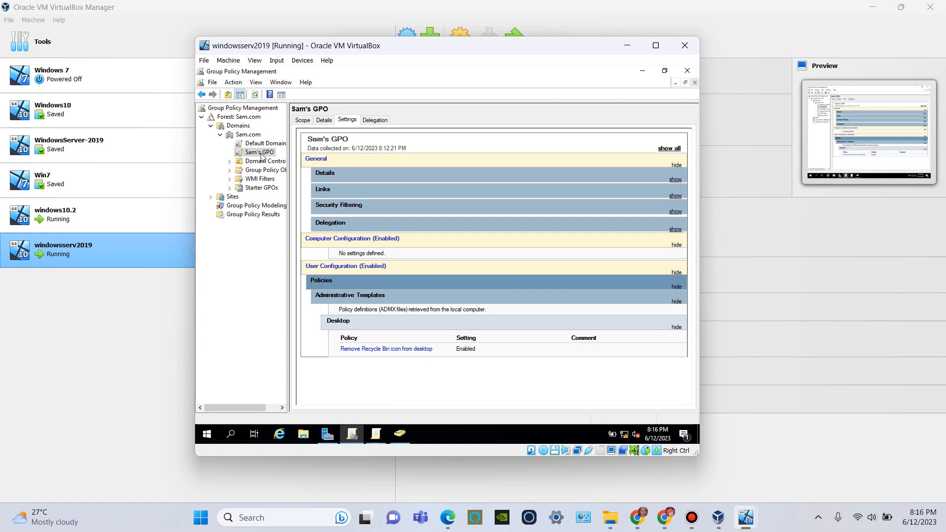
left_click(255, 97)
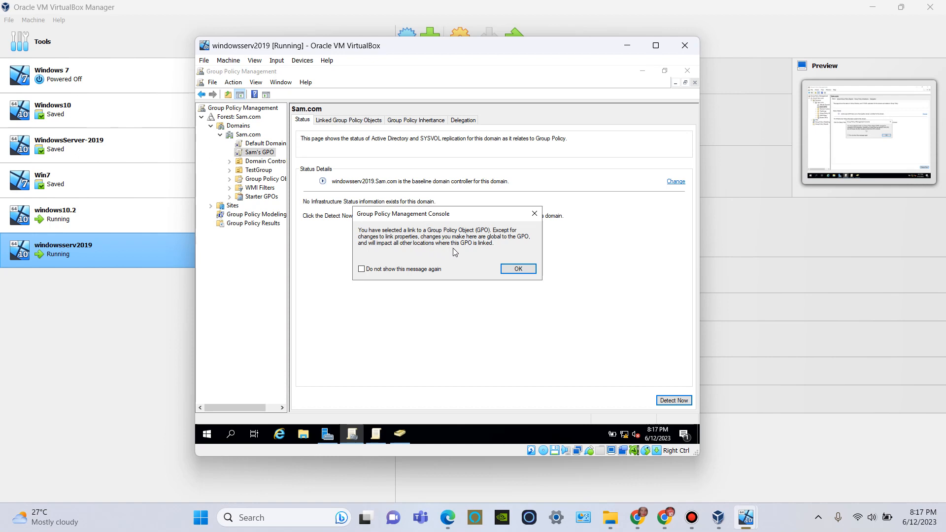
left_click(516, 269)
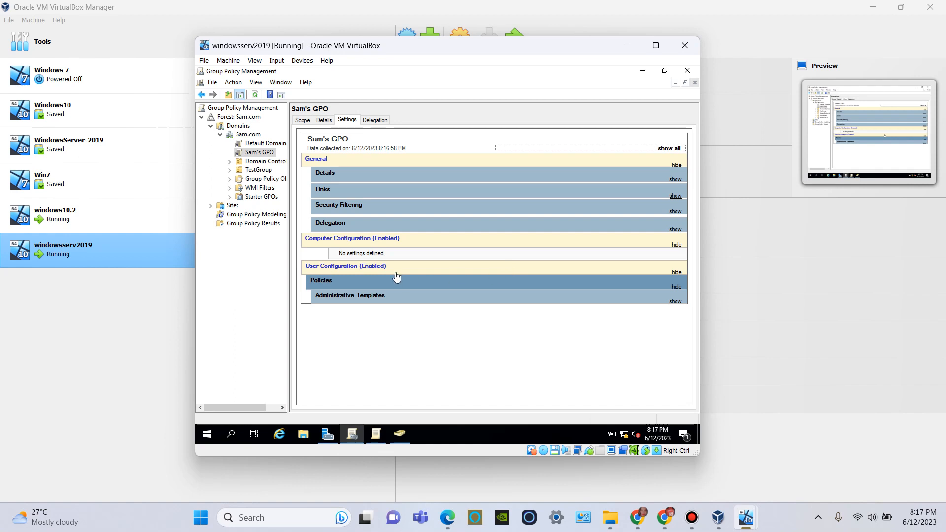
Step: Link the existing Sam's GPO from the Sam.com domain to the TestGroup organizational unit
right_click(257, 173)
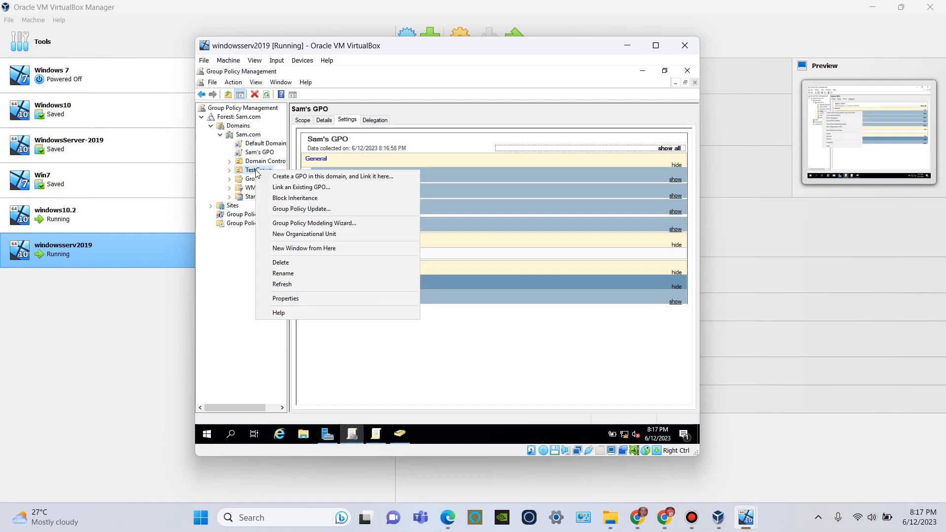
left_click(291, 188)
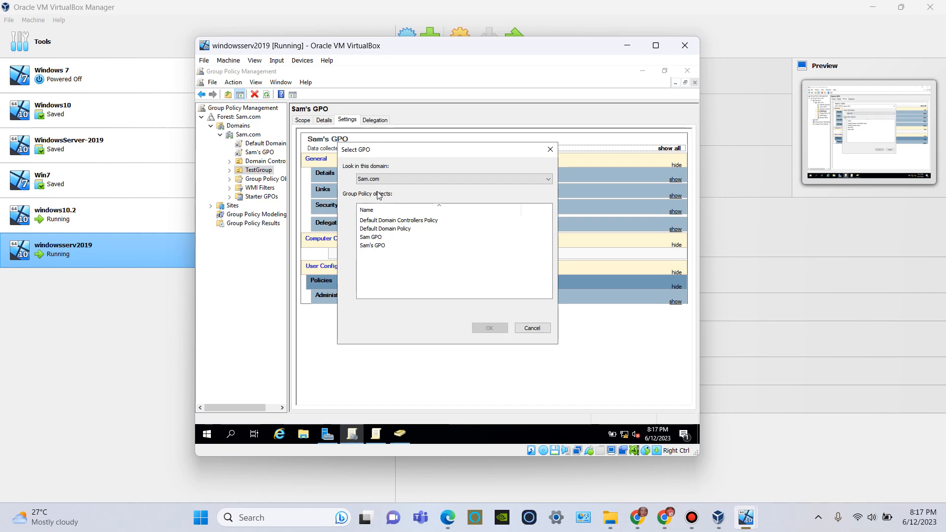
left_click(383, 246)
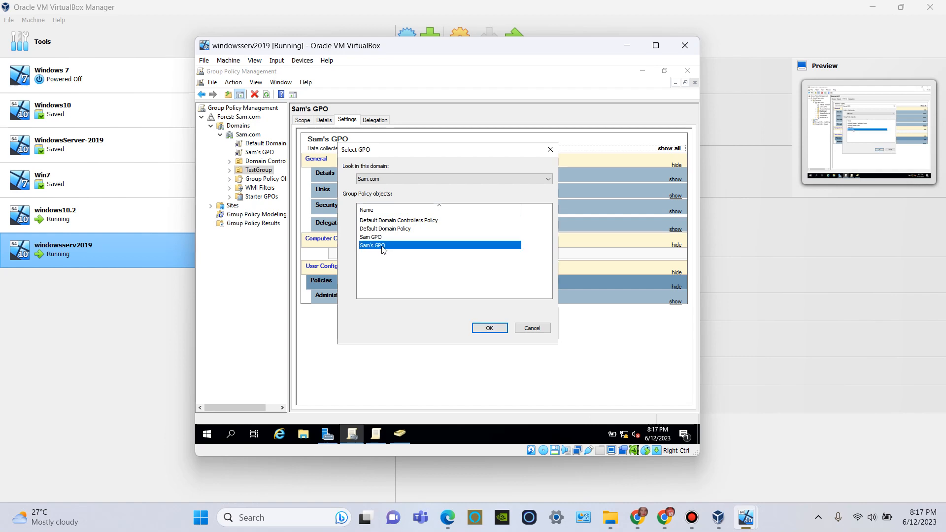
left_click(481, 330)
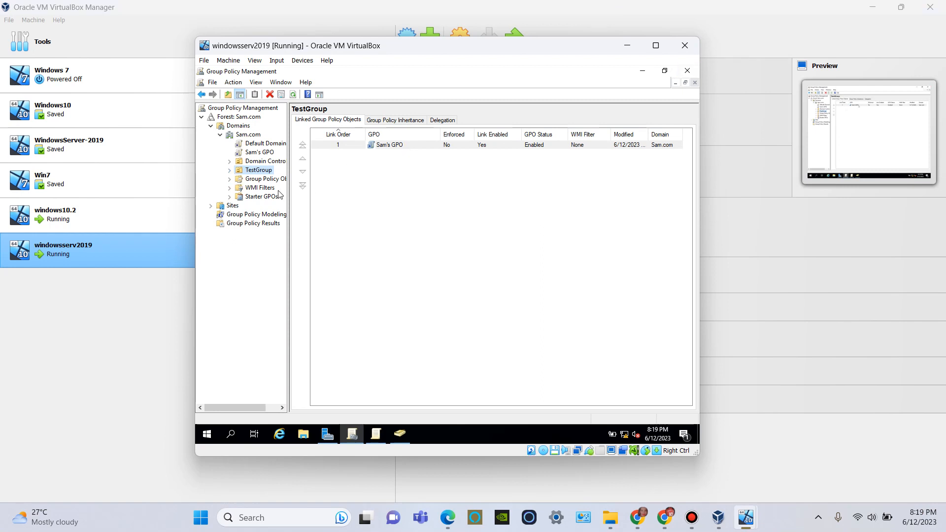
Step: Delete the Sam's GPO link from the TestGroup organizational unit and confirm the removal
right_click(395, 148)
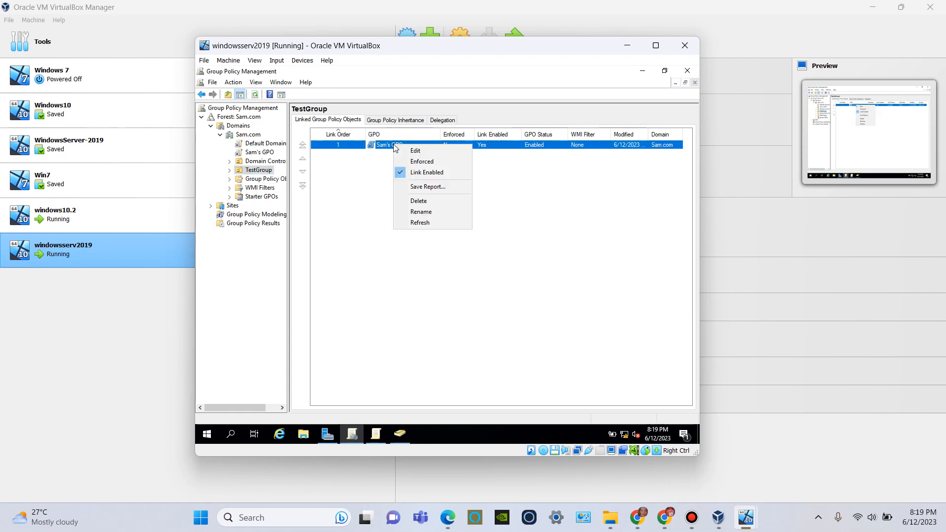
left_click(417, 202)
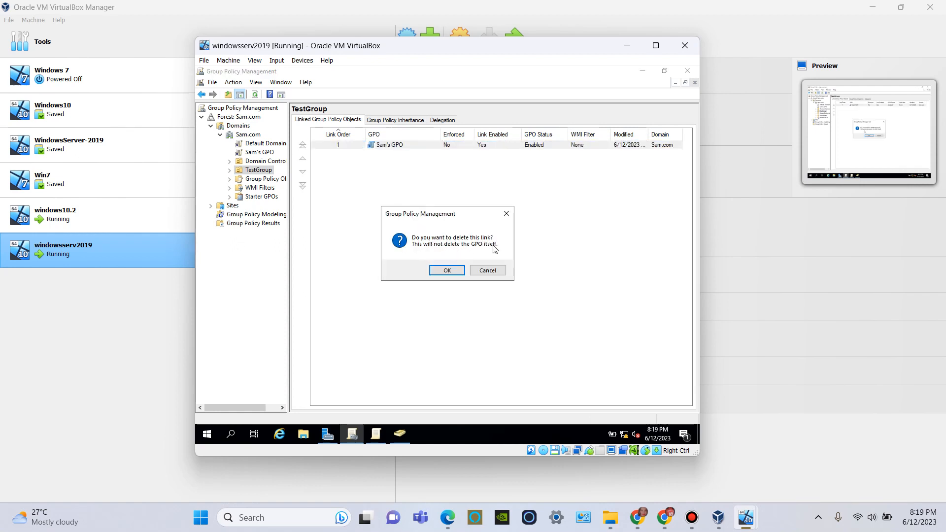
left_click(458, 271)
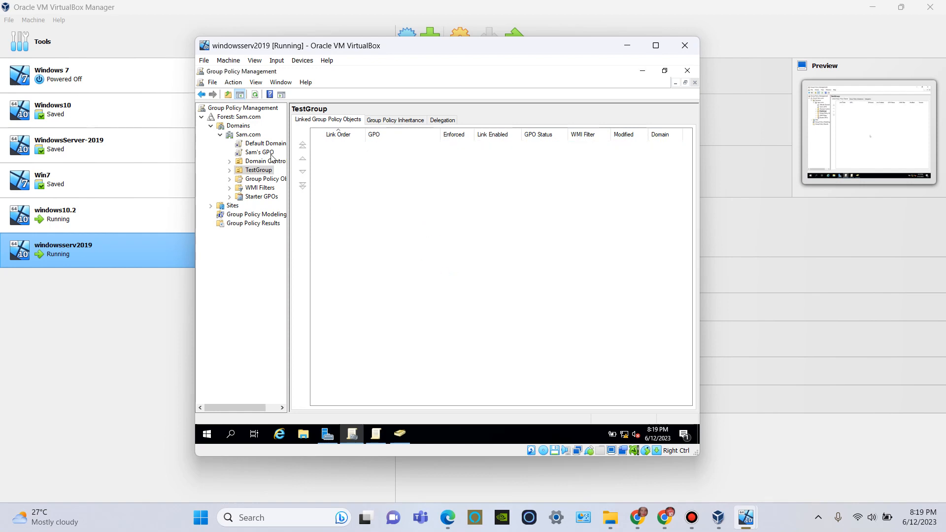
Step: Expand the Group Policy Objects container and link Sam's GPO from it to the TestGroup organizational unit
left_click(242, 181)
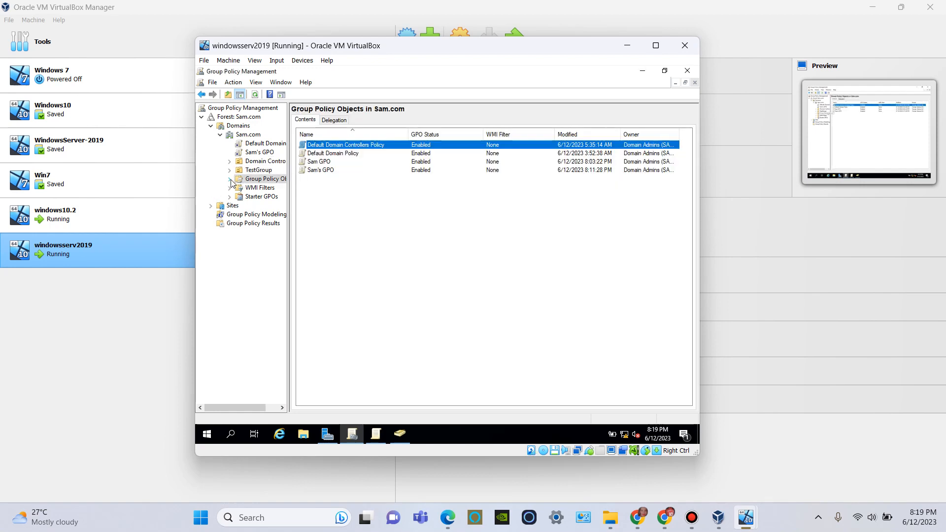
left_click(230, 179)
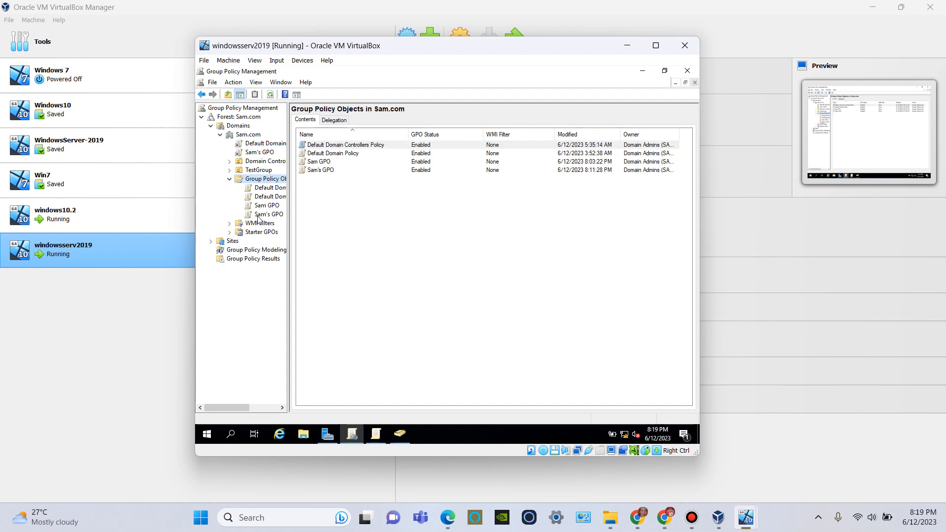
left_click_drag(259, 217, 258, 172)
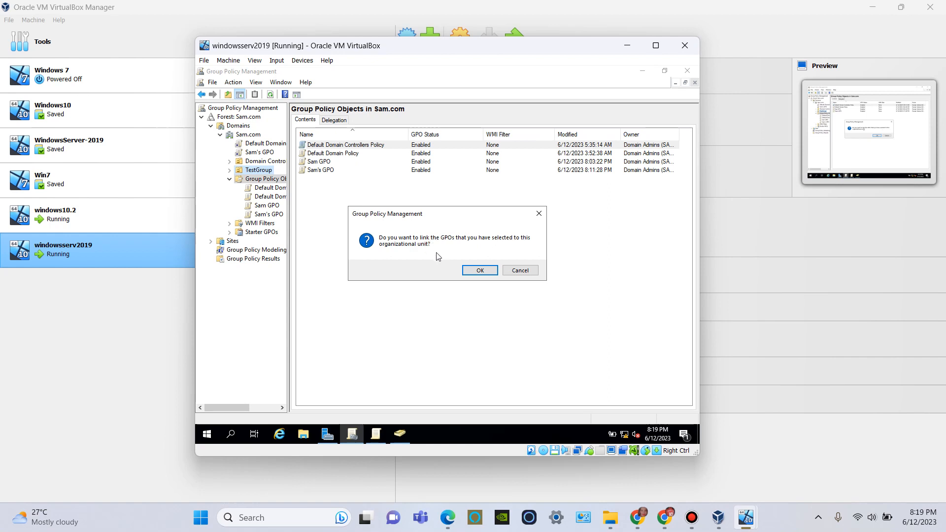
left_click(474, 273)
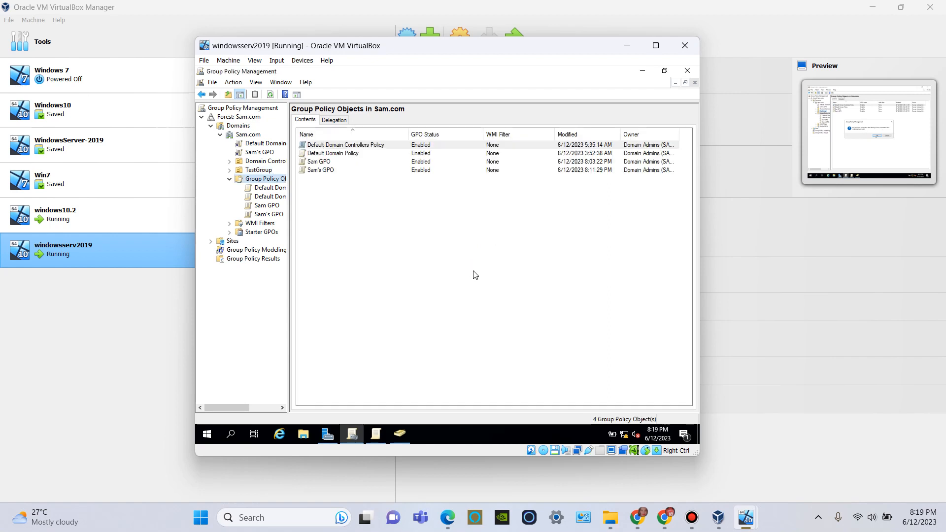
Step: Check the Group Policy Objects linked to the TestGroup organizational unit
left_click(230, 170)
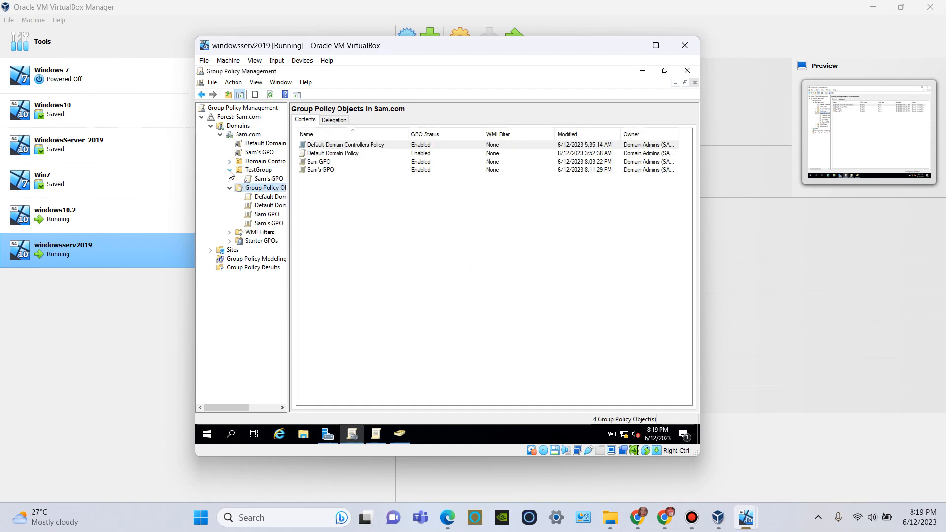
left_click(230, 170)
left_click(258, 170)
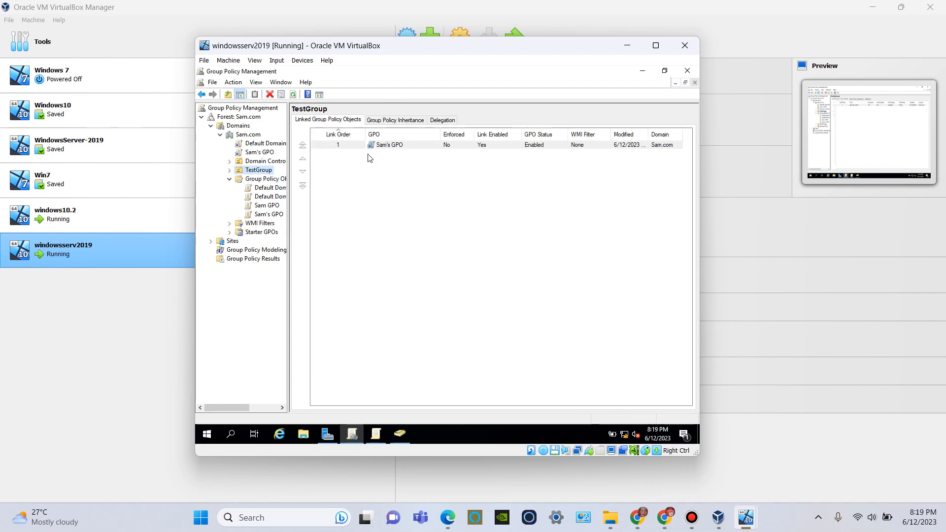
left_click(346, 146)
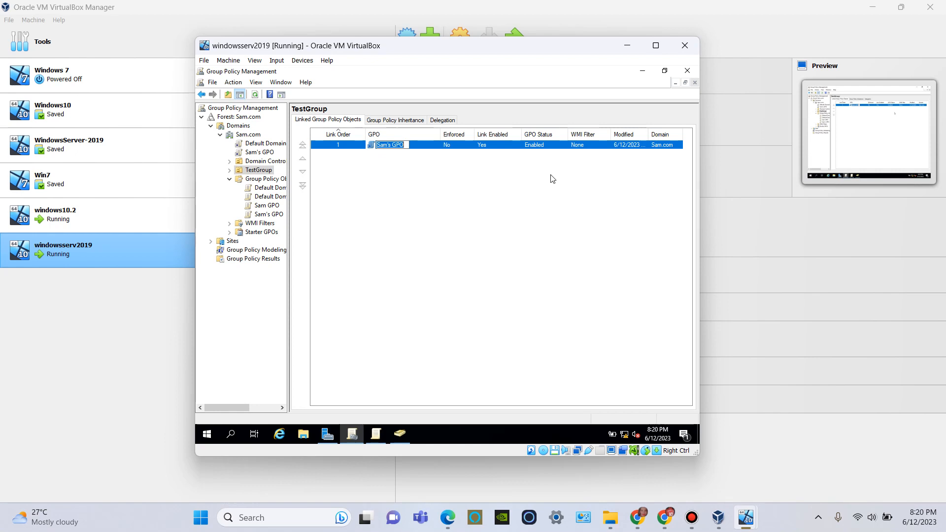
Step: Switch from the server to the windows10.2 virtual machine and dismiss its lock screen
left_click(646, 67)
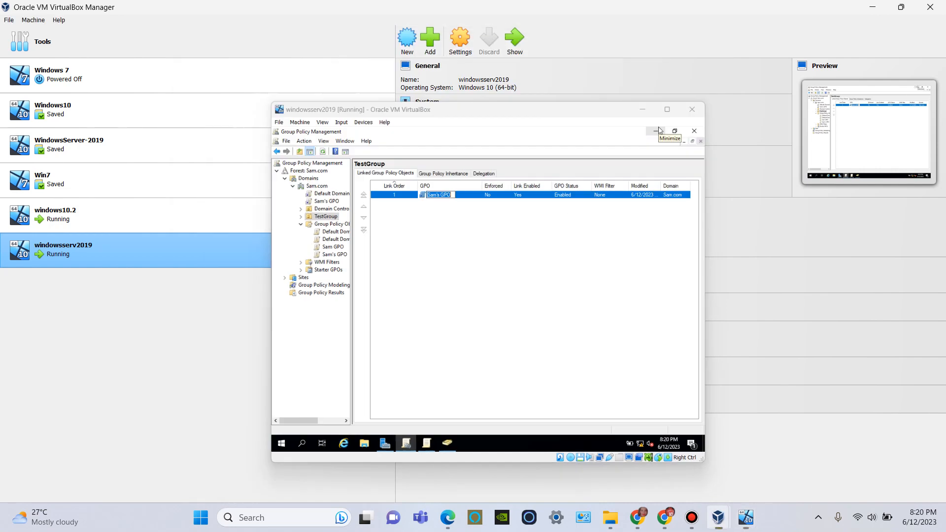
mouse_move(745, 517)
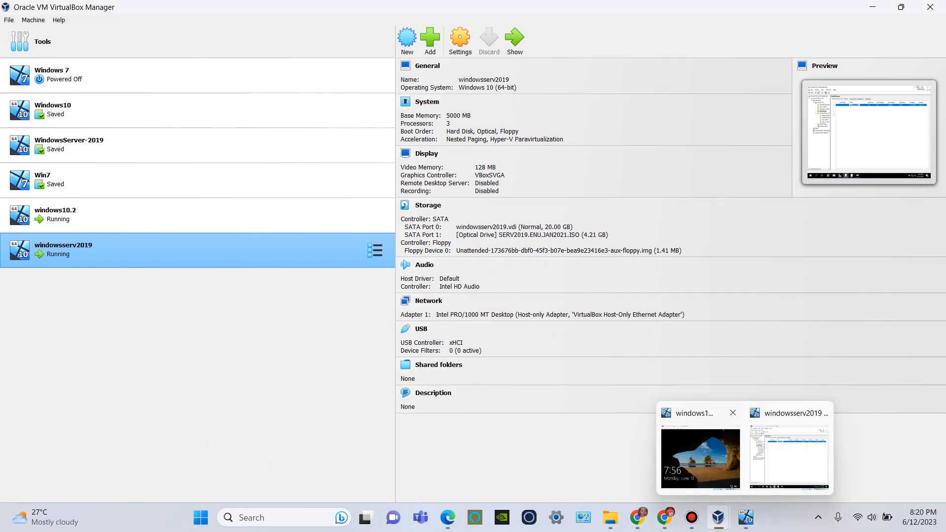
left_click(700, 456)
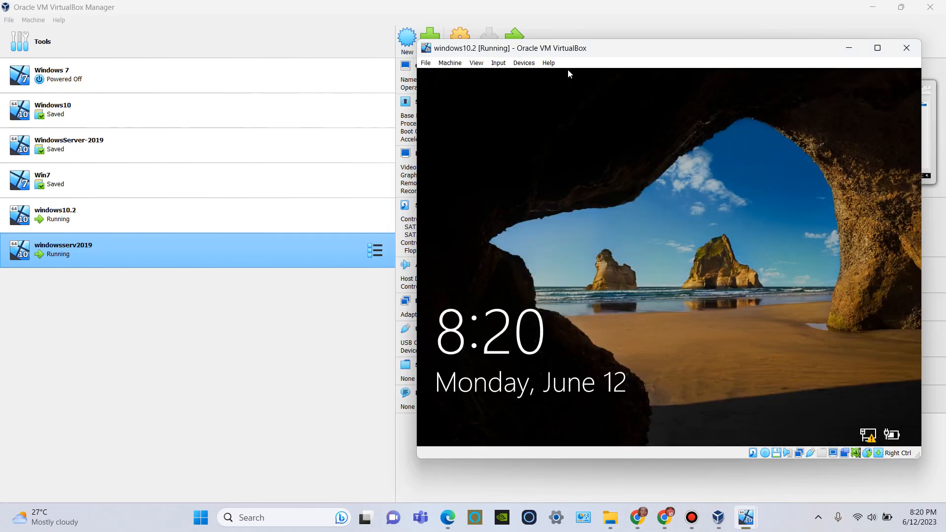
left_click_drag(568, 69, 397, 78)
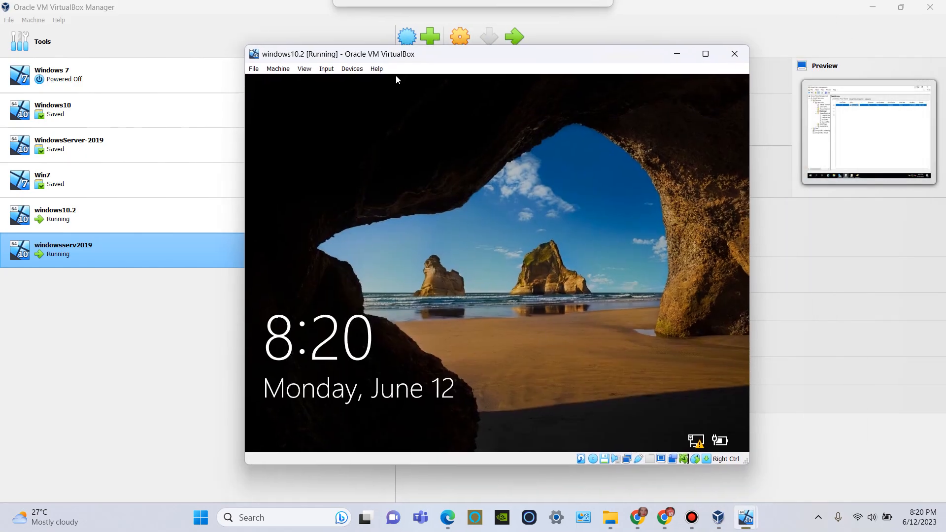
left_click(436, 316)
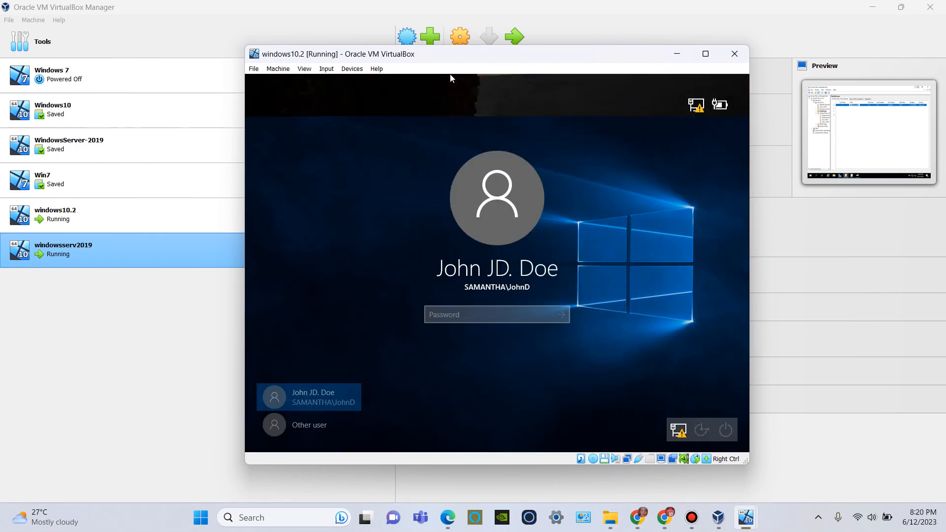
Step: Sign in as another user by entering the test user's user name and account password
left_click(301, 426)
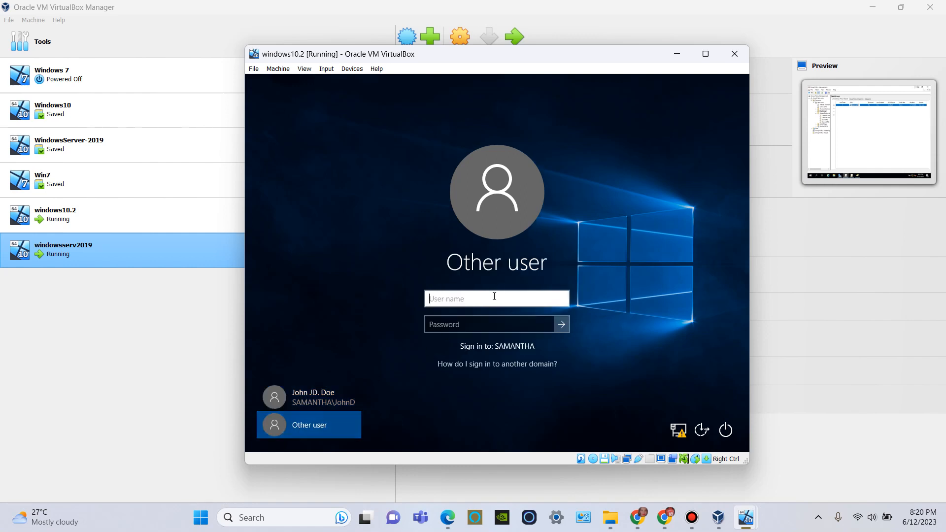
type("RayS")
left_click(489, 323)
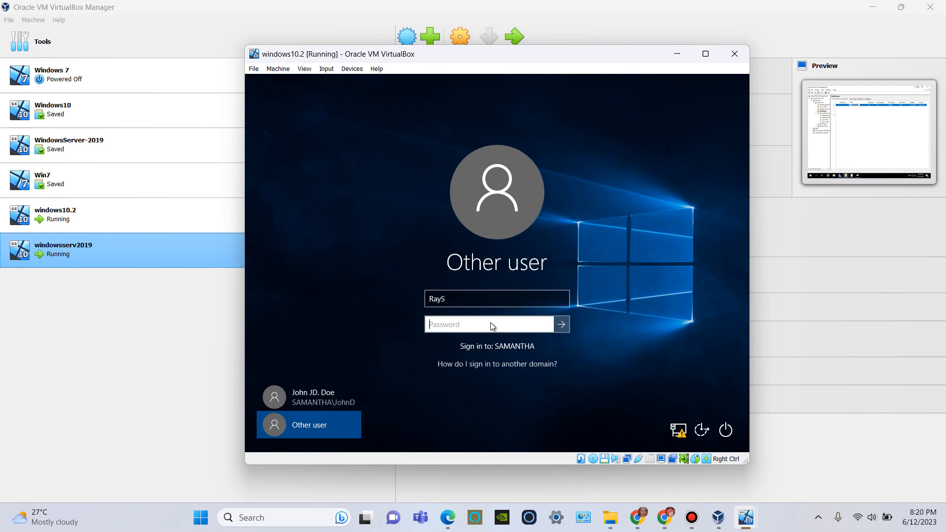
type("••••••••")
left_click(560, 323)
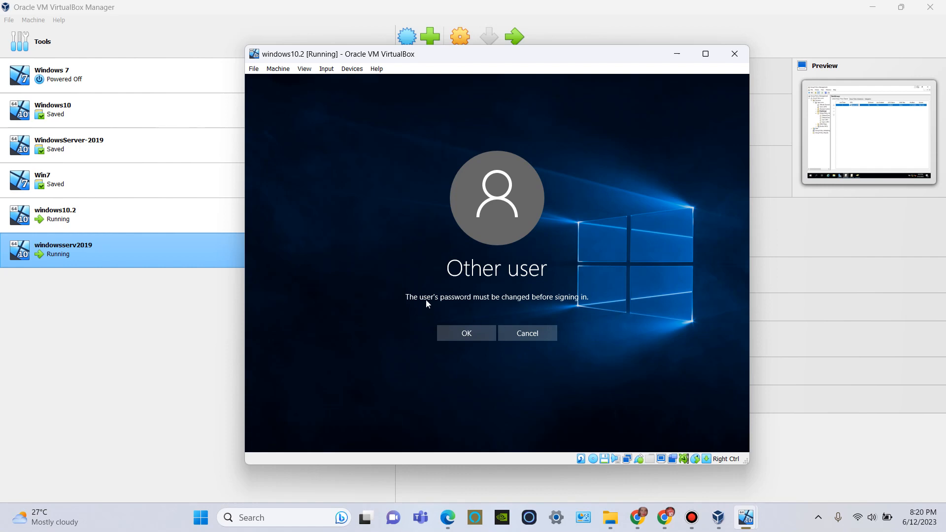
Step: Accept the required password change, enter and confirm the test user's new password, and continue signing in
left_click(483, 334)
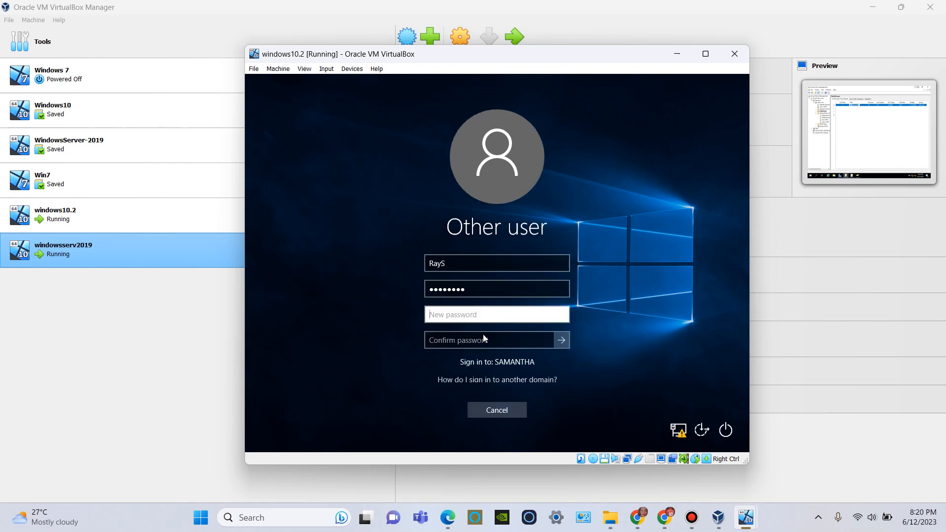
type("Pa$$w")
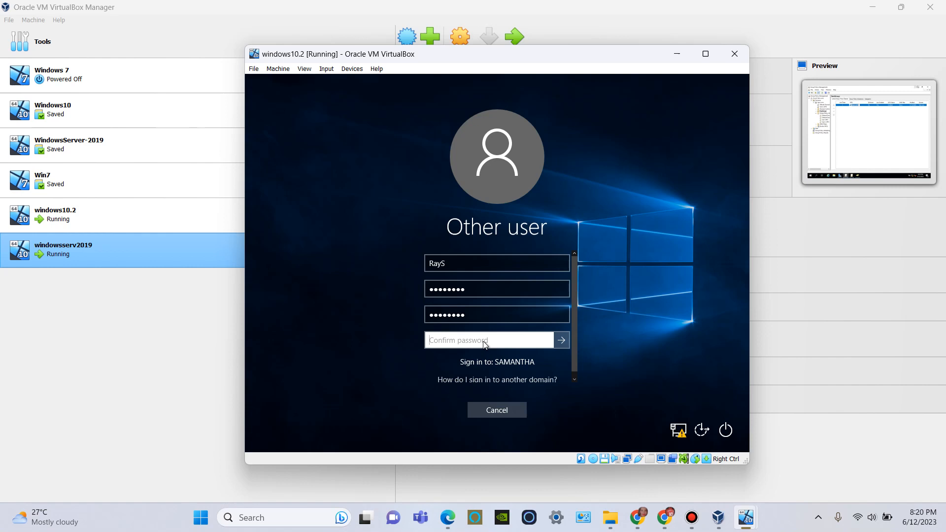
type("Passw")
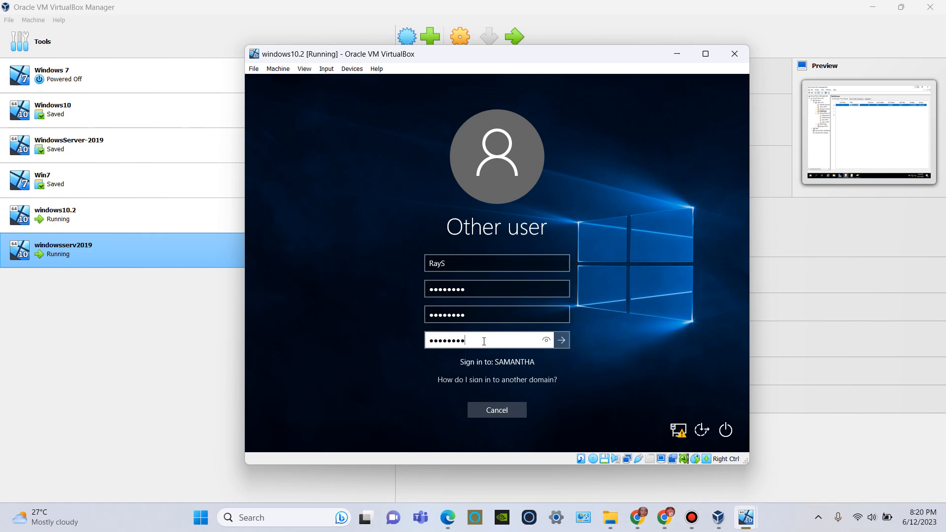
left_click(566, 340)
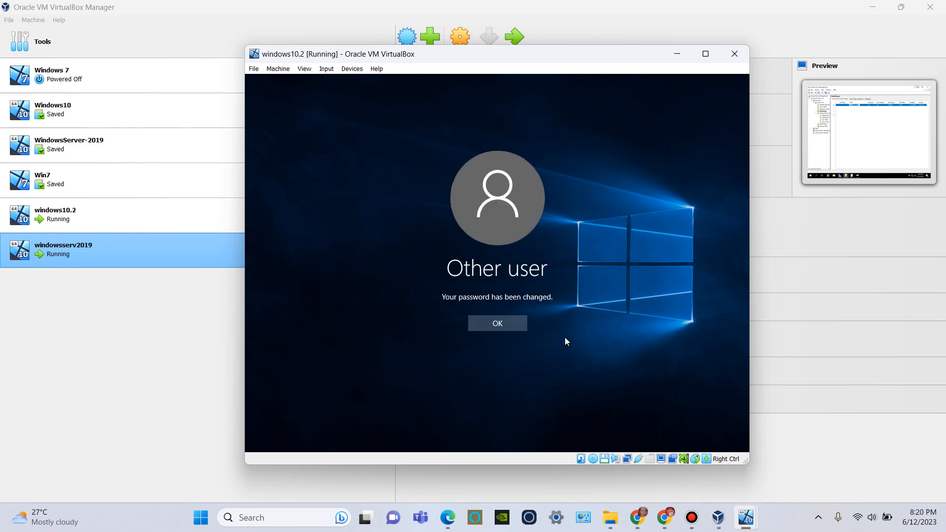
left_click(480, 327)
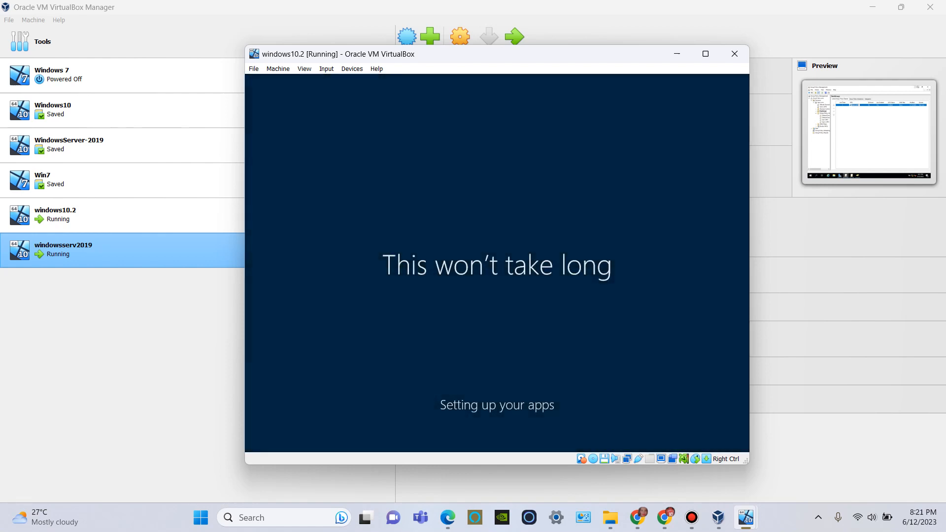
key("alt+Tab")
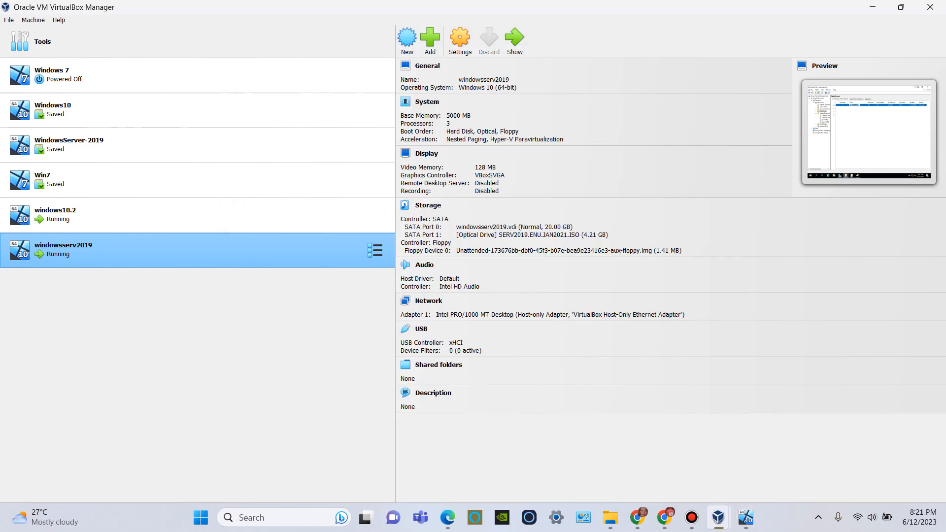
key("alt+Tab")
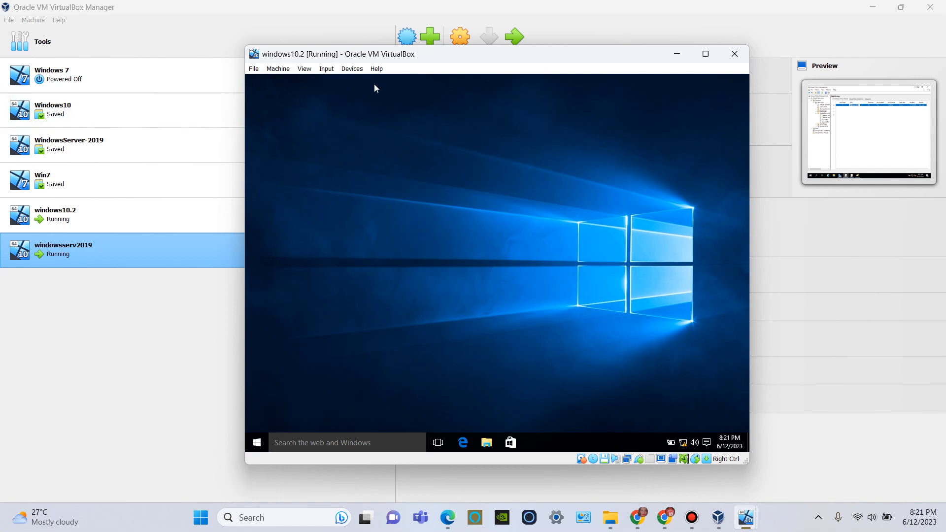
Step: Look through the list of all apps on the Windows 10 client and close it
left_click(256, 443)
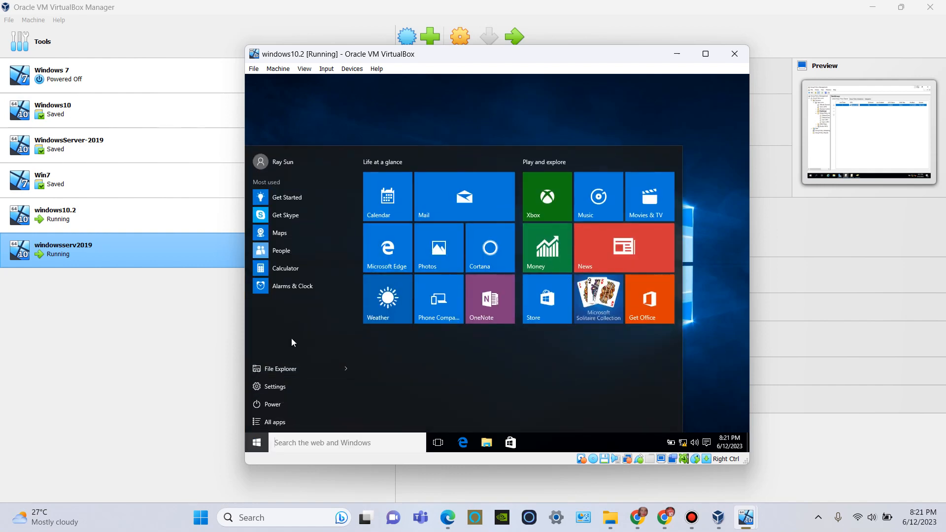
left_click(292, 421)
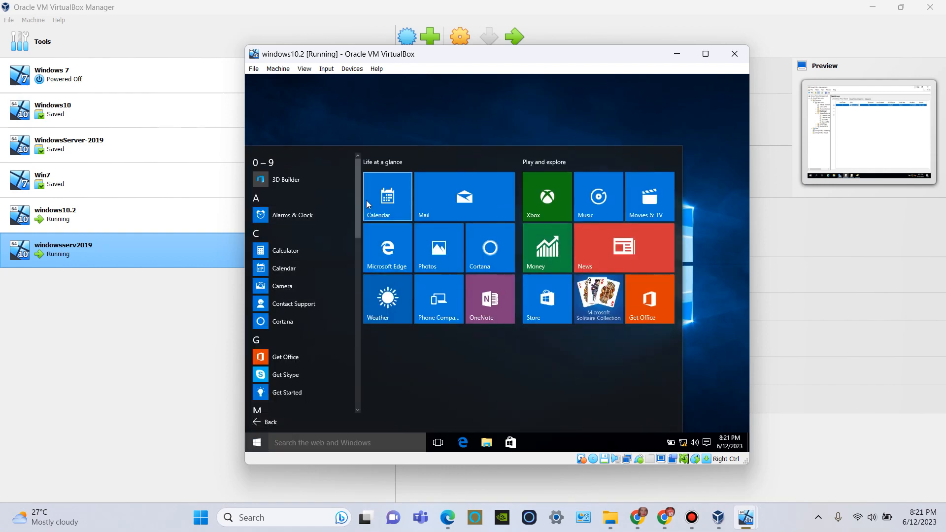
left_click_drag(358, 197, 361, 326)
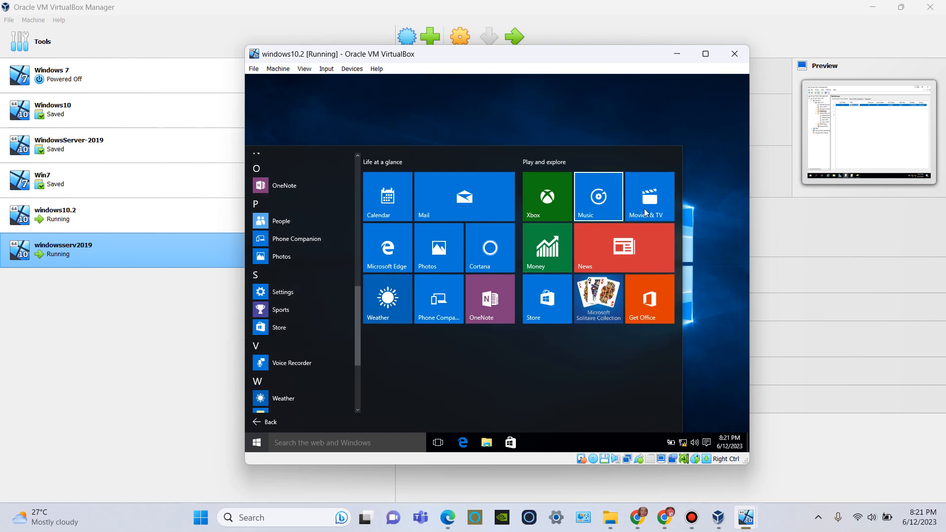
left_click(709, 214)
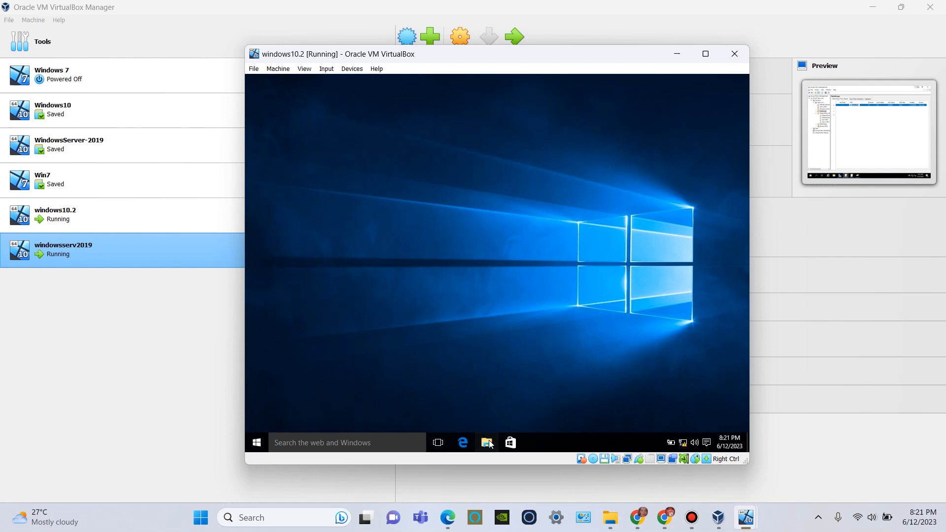
Step: Inspect the contents of the Desktop folder in File Explorer and close the window
left_click(488, 443)
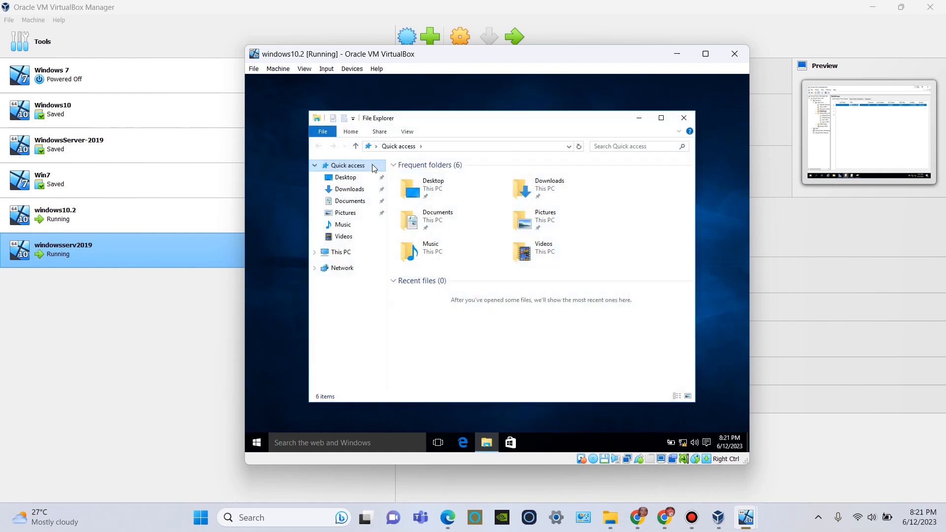
left_click(363, 179)
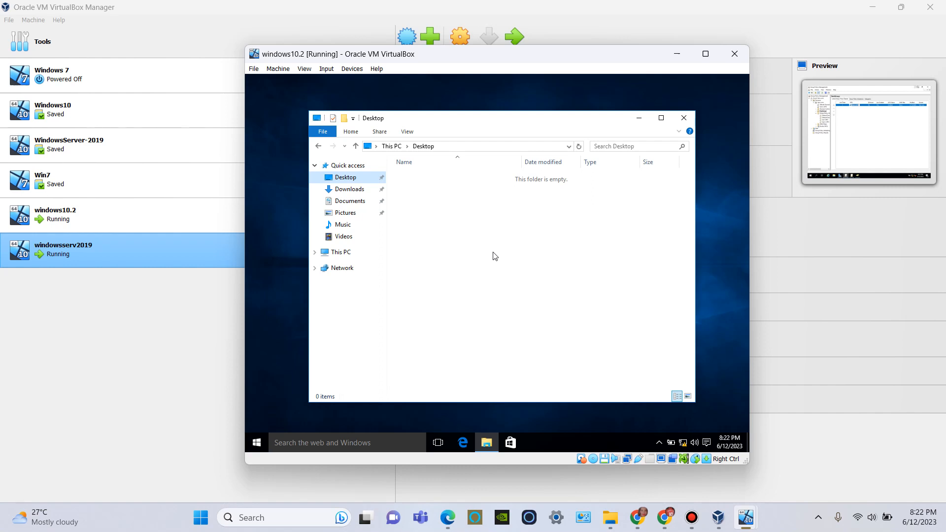
left_click(689, 118)
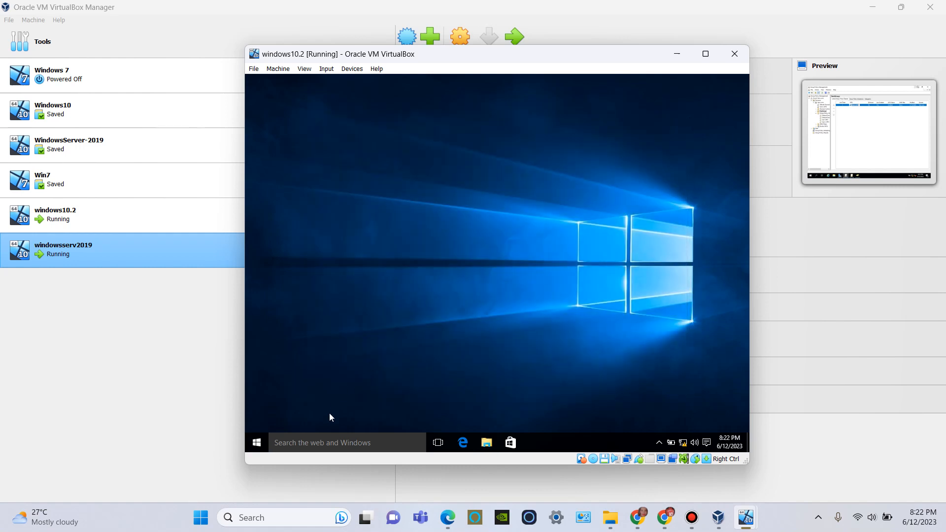
Step: Run rsop.msc on the Windows 10 client to generate the signed-in user's Resultant Set of Policy
left_click(284, 442)
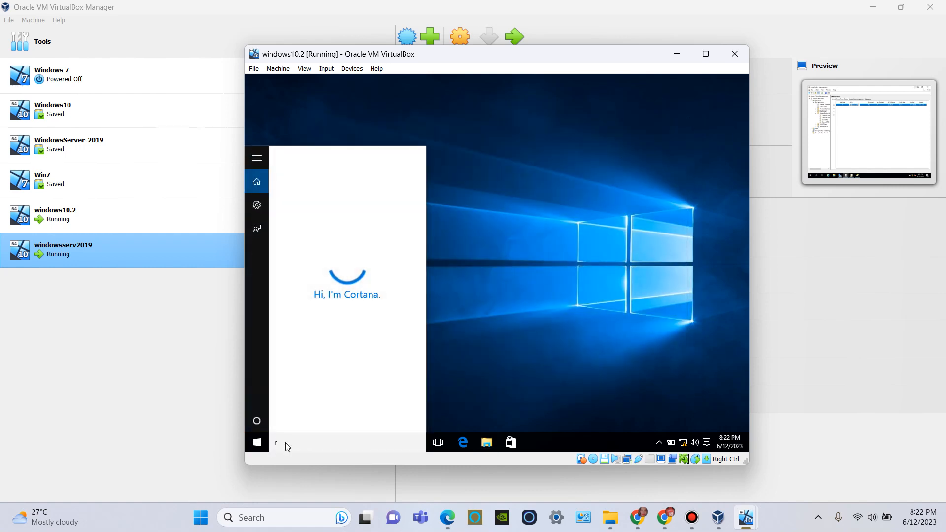
type("ru")
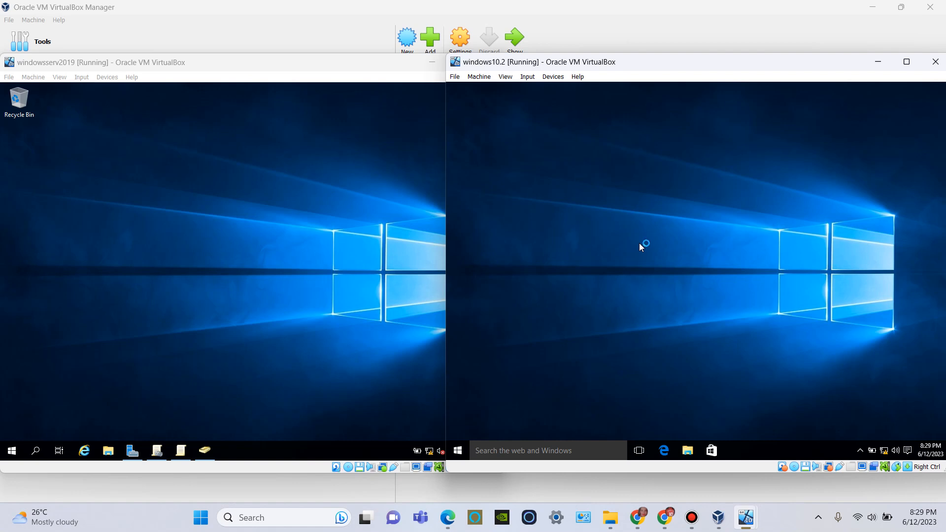
key("super+r")
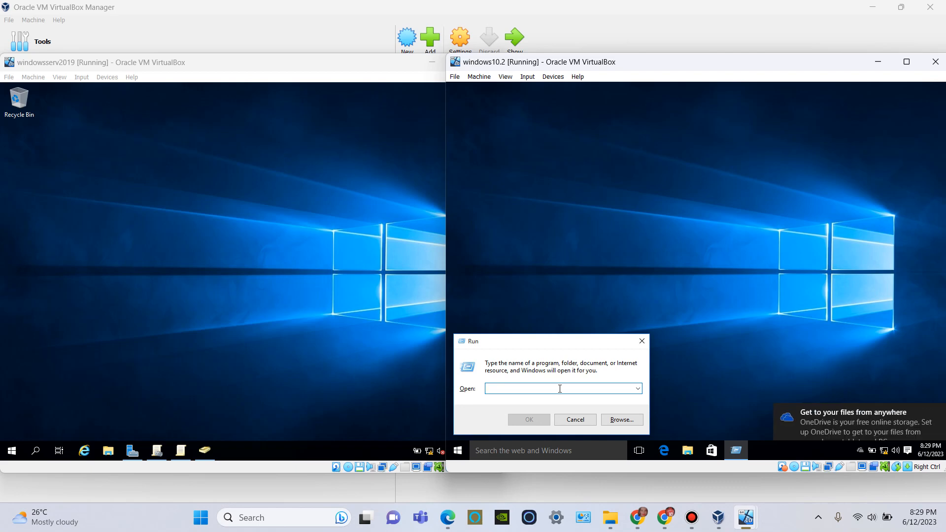
type("rsop.msc")
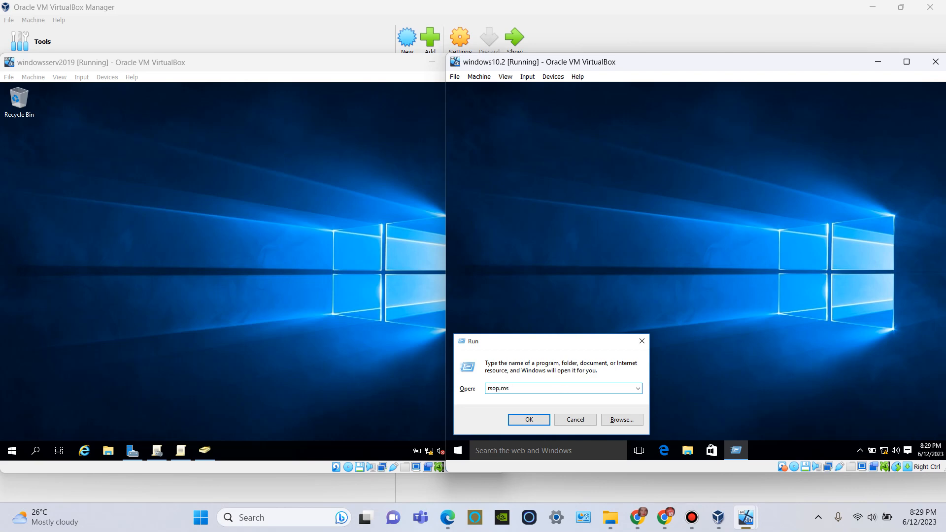
left_click(533, 418)
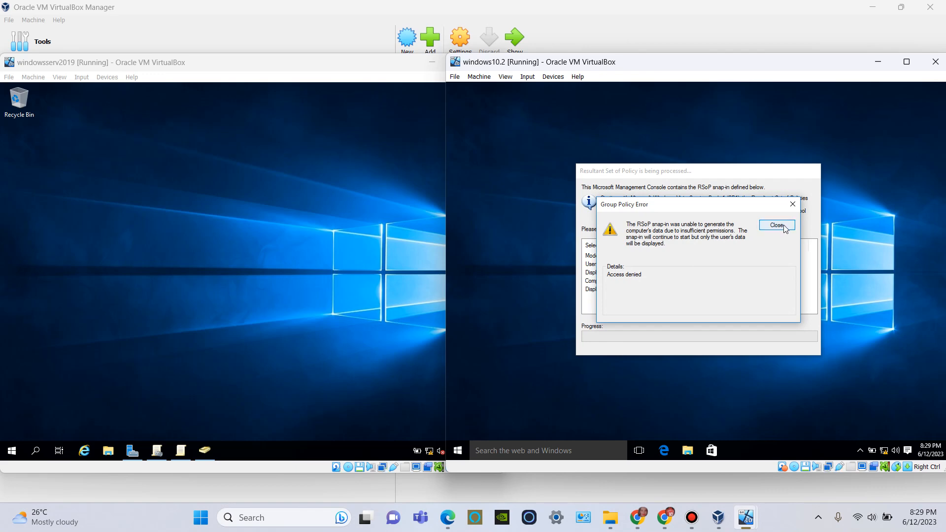
left_click(777, 225)
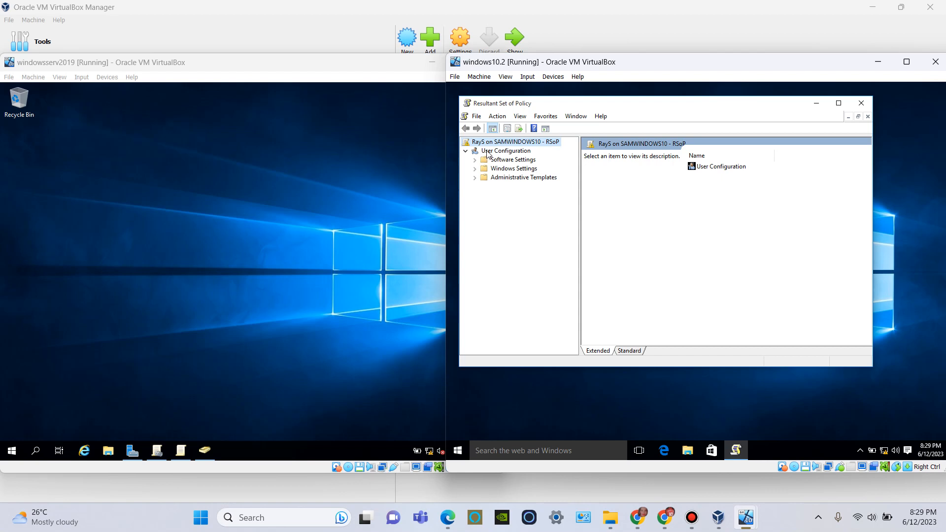
Step: Review the setting and explanation of "Remove Recycle Bin icon from desktop" in the user's Desktop administrative templates, and close the console without saving
left_click(485, 179)
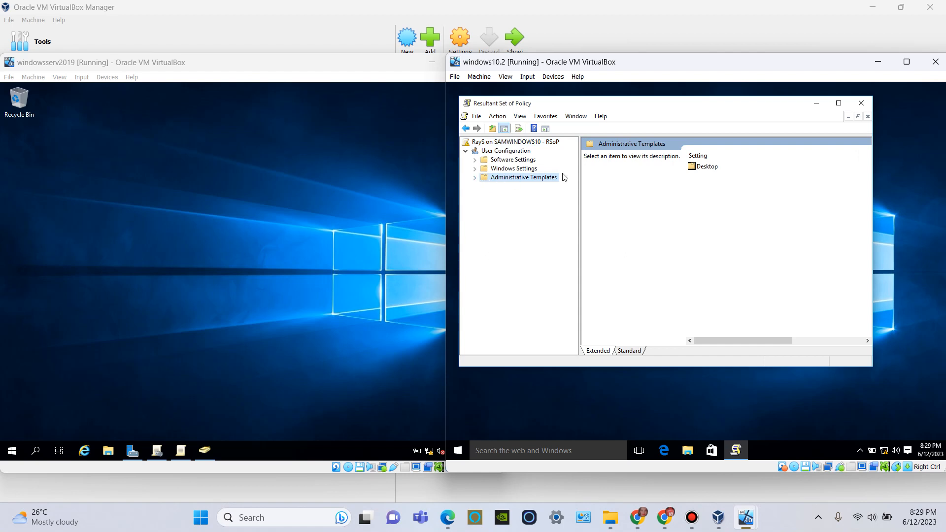
double_click(706, 168)
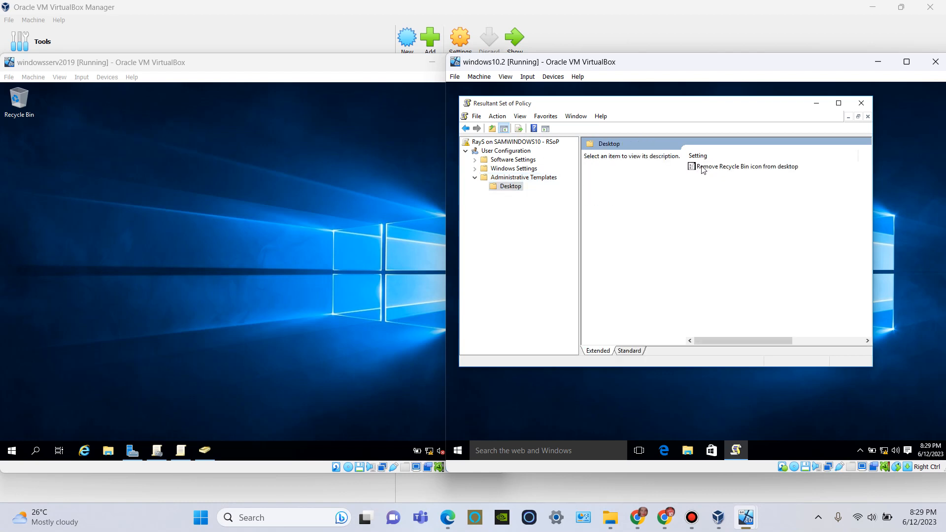
right_click(757, 171)
left_click(768, 173)
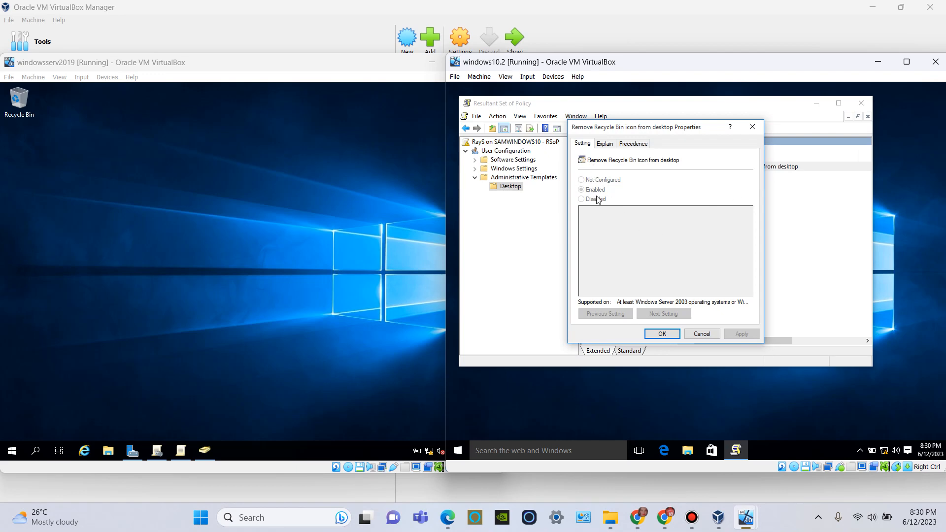
left_click(606, 149)
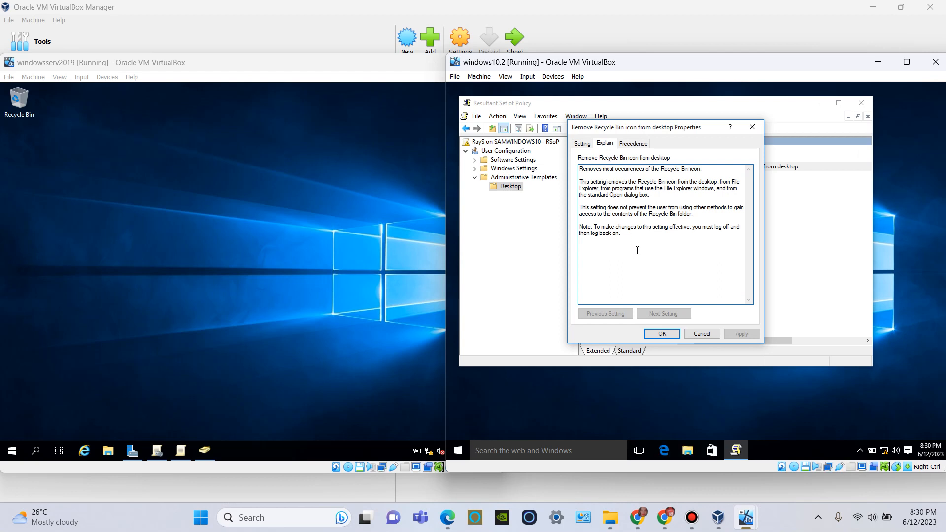
left_click(663, 334)
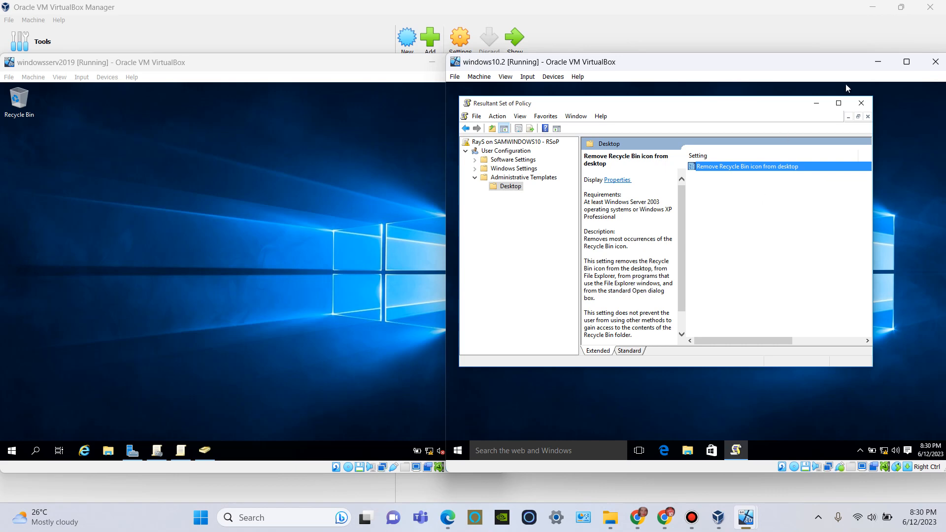
left_click(862, 103)
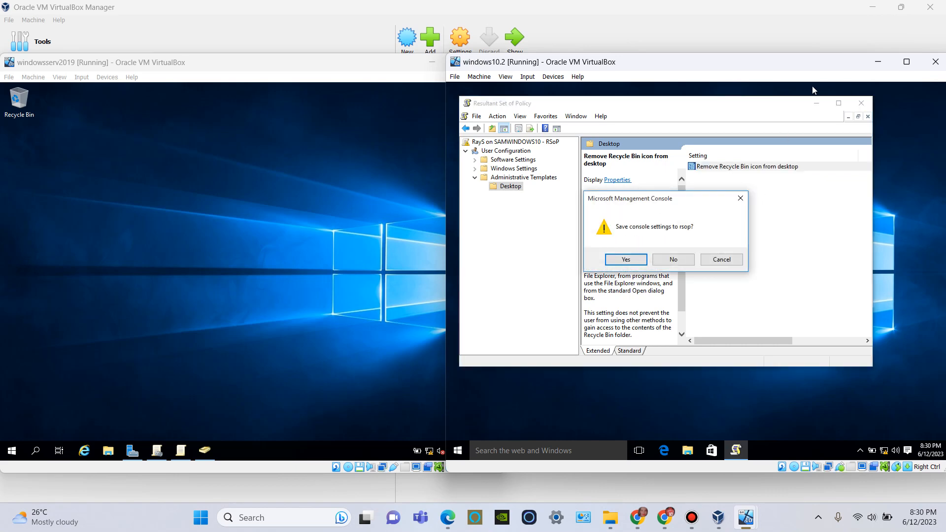
left_click(664, 262)
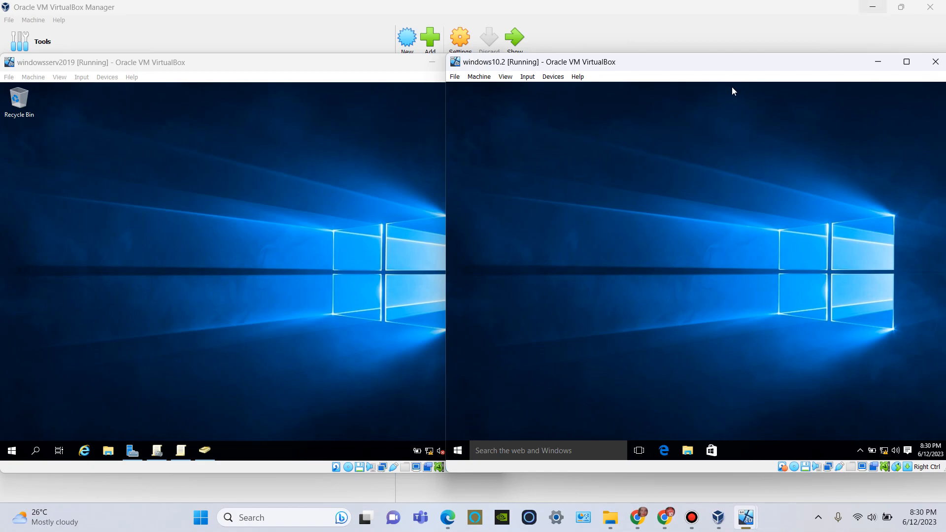